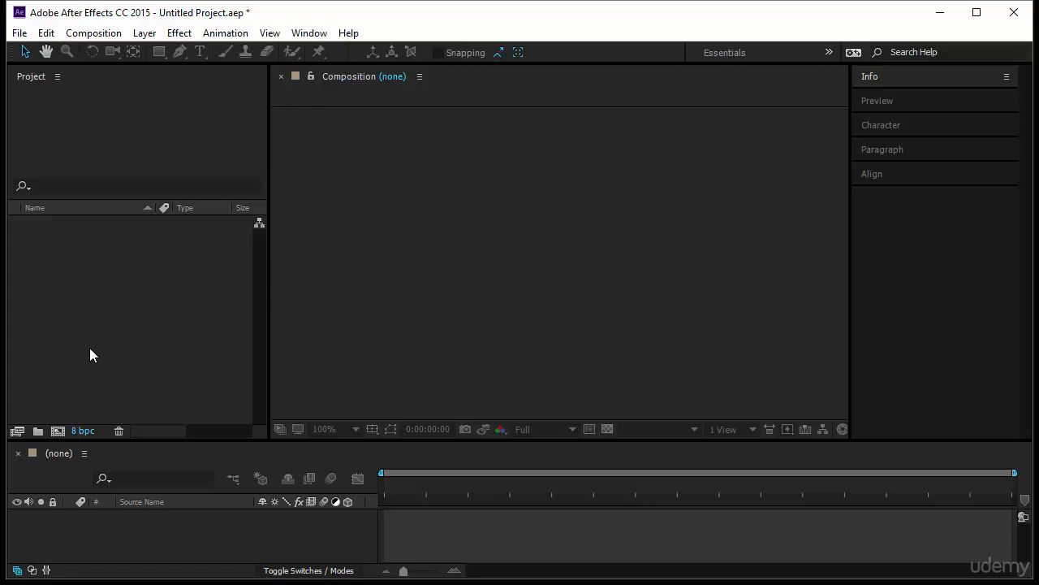
Create a composition named Visual Effects with the HDV/HDTV 720 25 preset and a duration of 0:00:05:00.
click(59, 431)
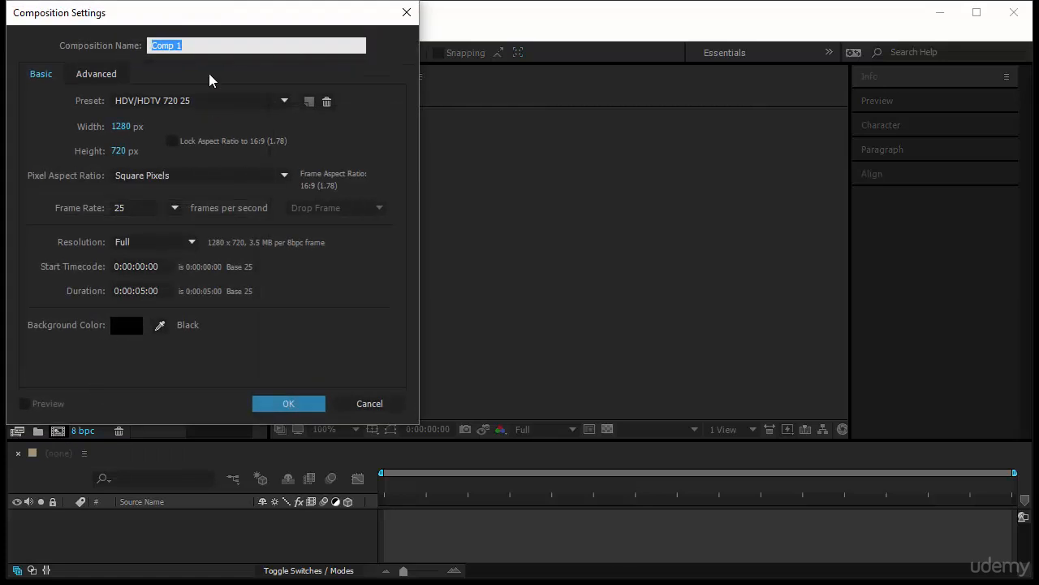
drag(235, 22, 403, 82)
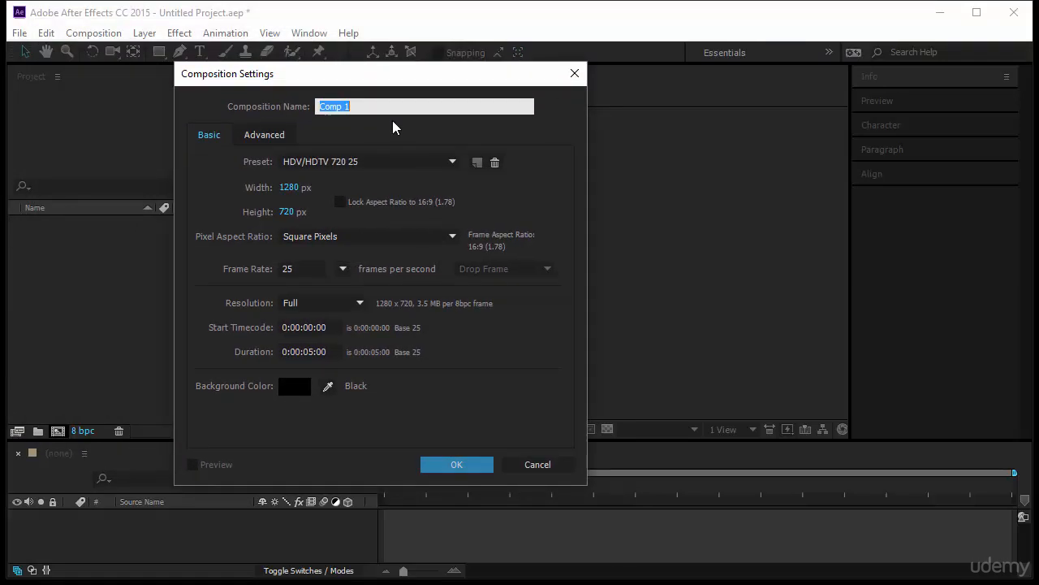
text(Visual Effects)
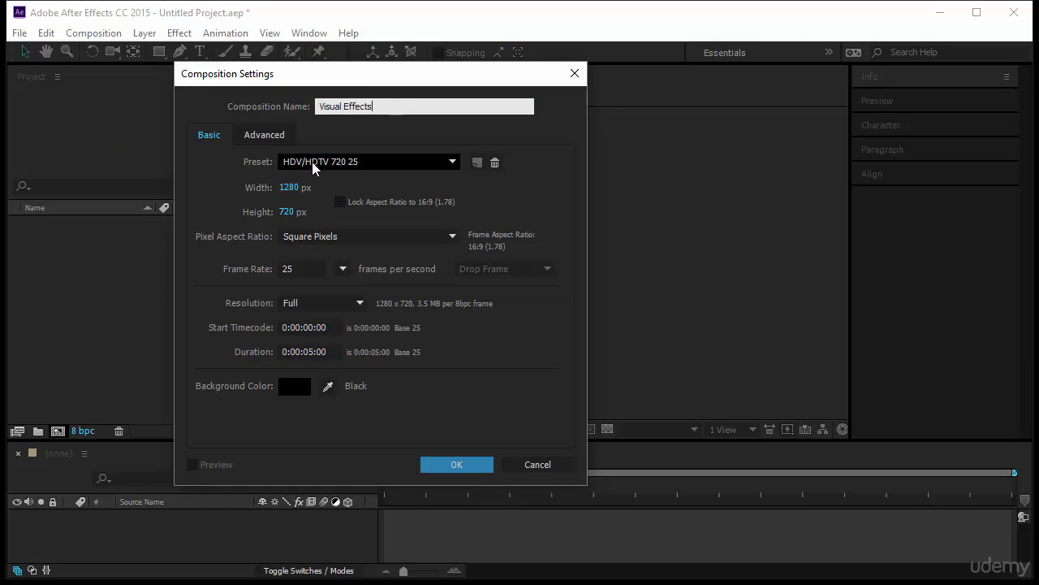
click(454, 162)
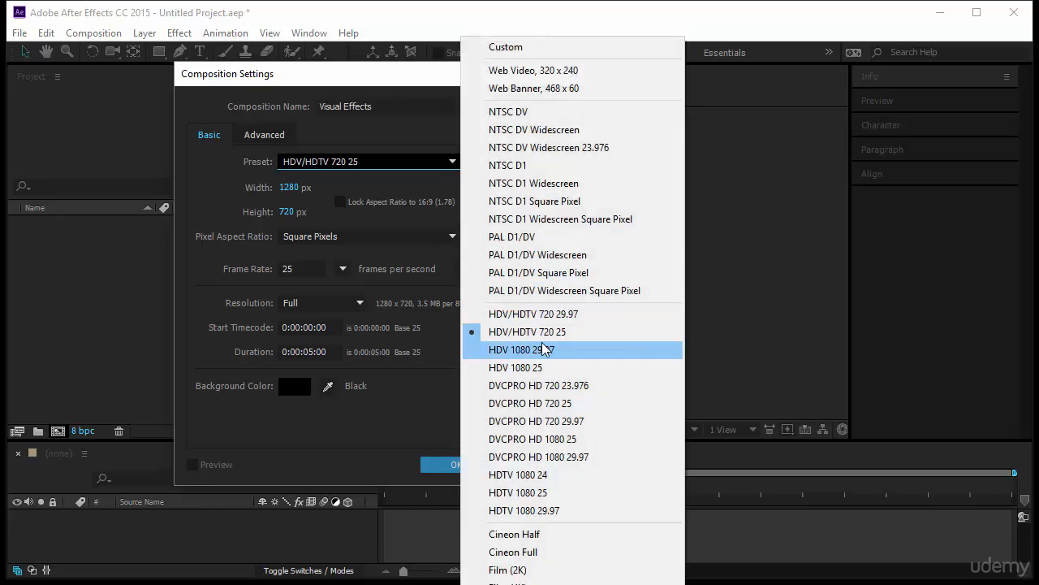
click(525, 333)
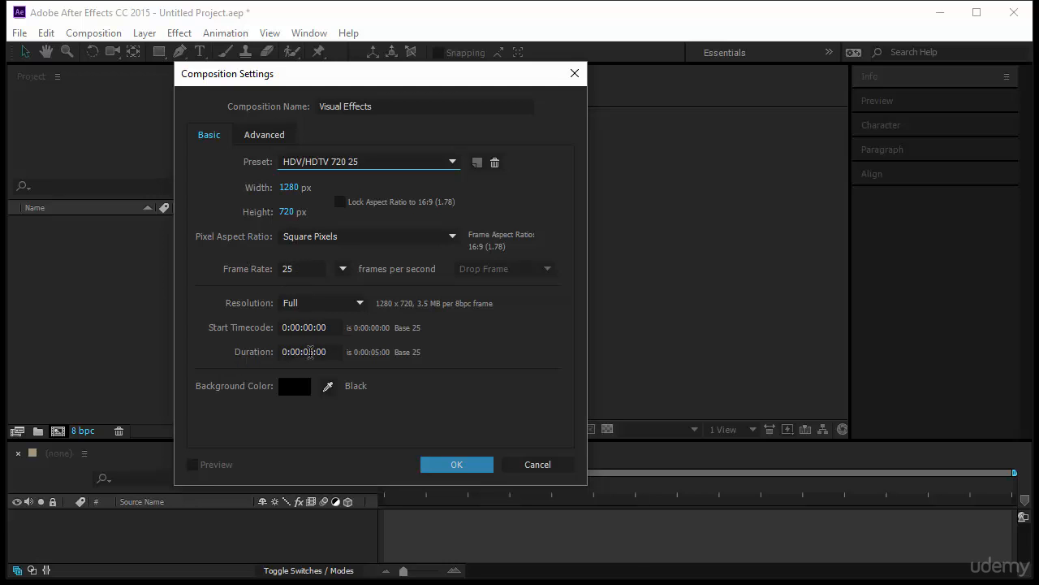
click(337, 352)
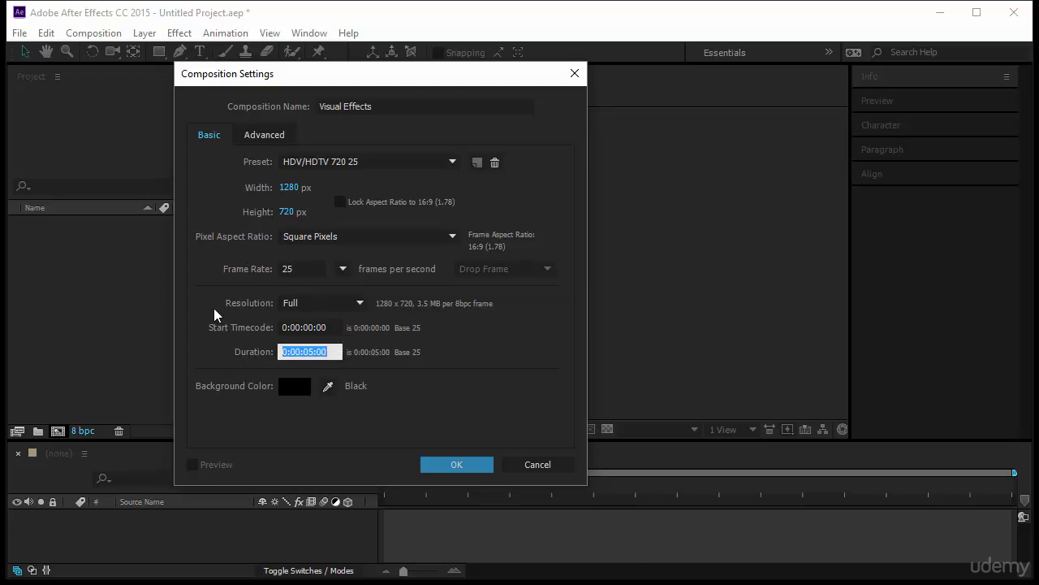
text(500)
click(438, 470)
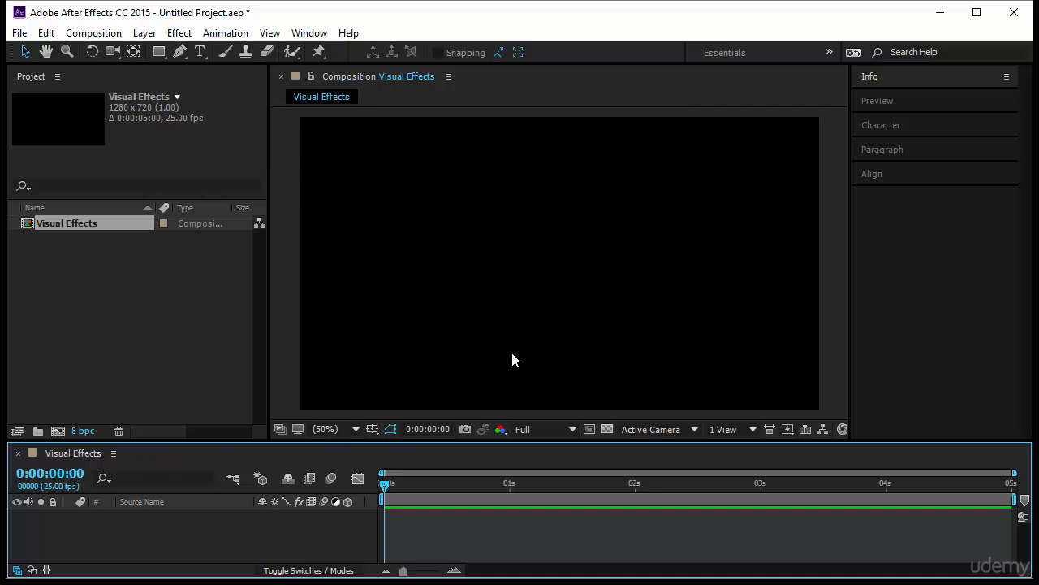
Add a text layer reading "visual" across the upper half of the composition frame.
click(200, 54)
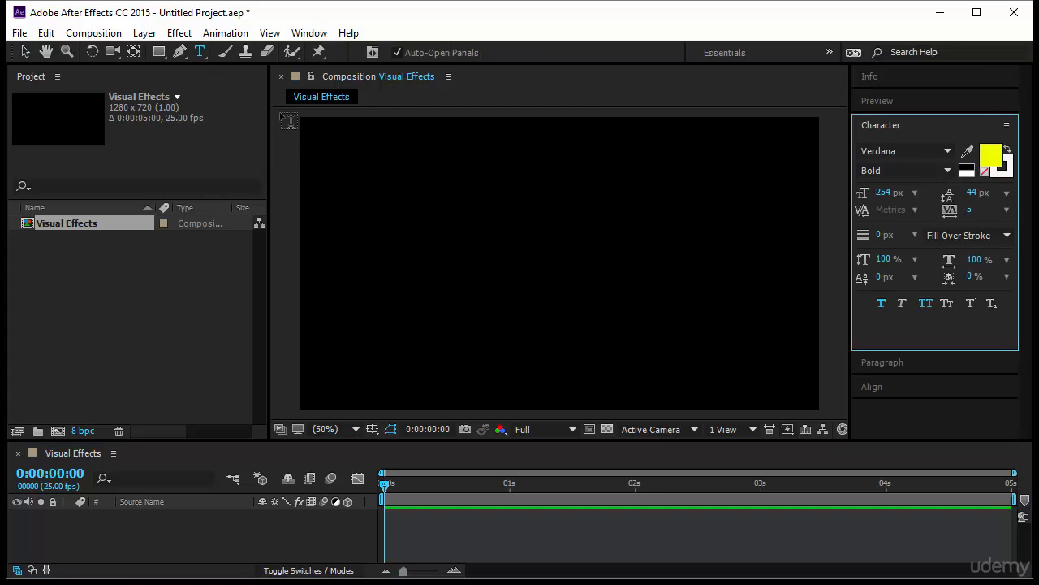
click(354, 258)
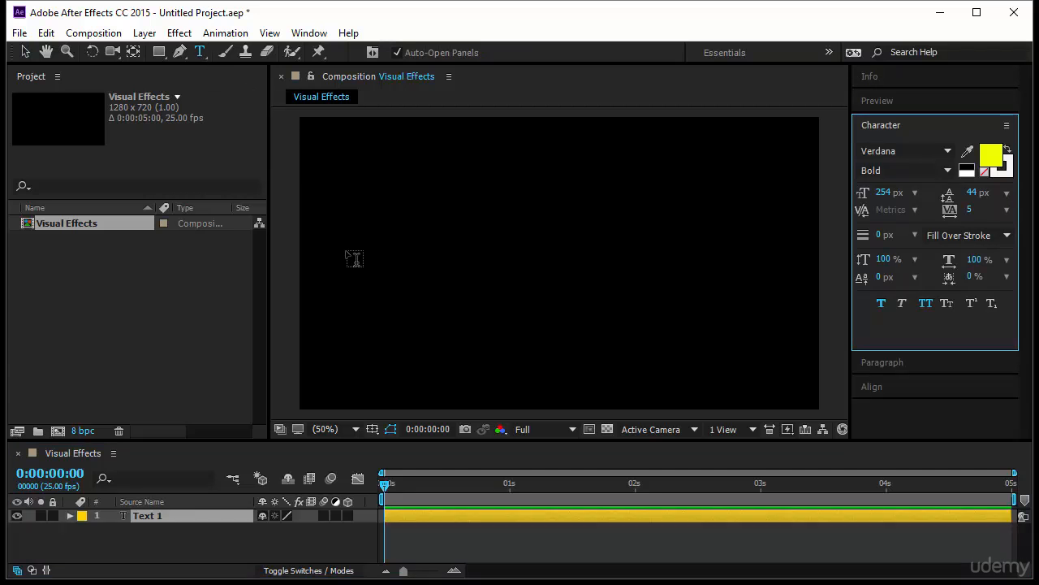
text(visual)
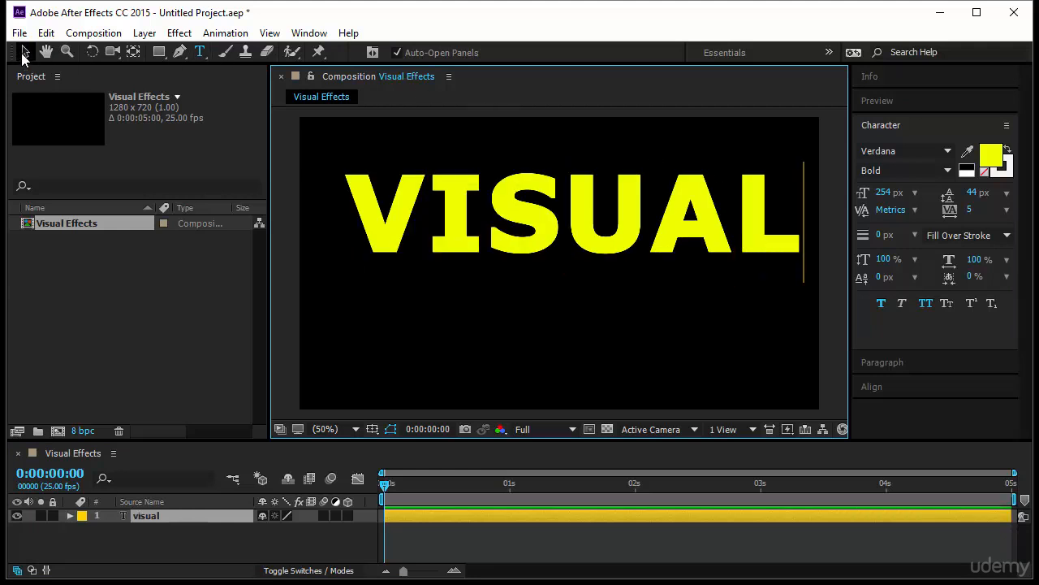
click(25, 52)
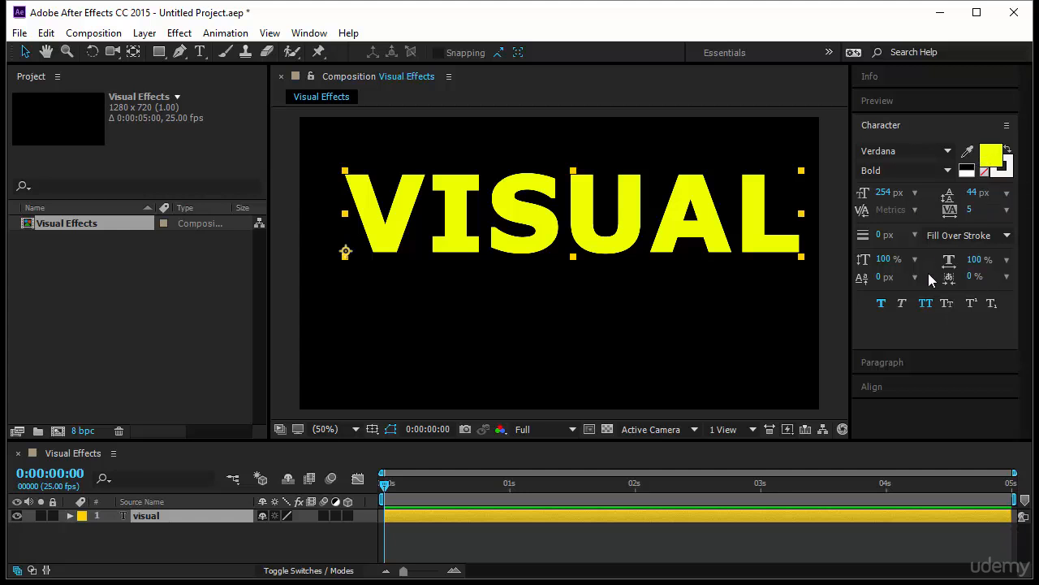
Switch All Caps and Faux Bold off and back on for the "visual" text layer.
click(925, 302)
click(887, 308)
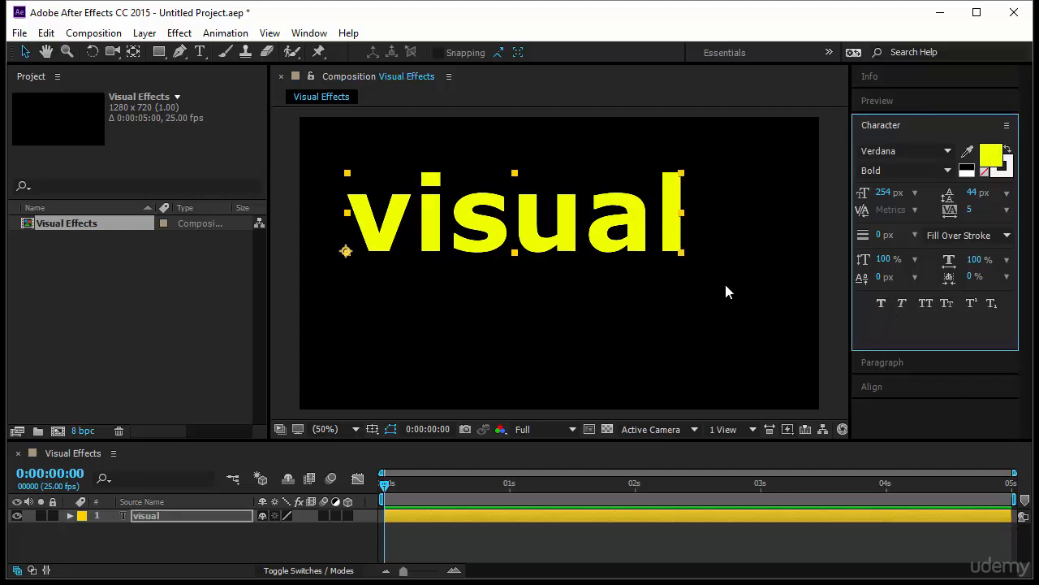
click(929, 305)
click(884, 304)
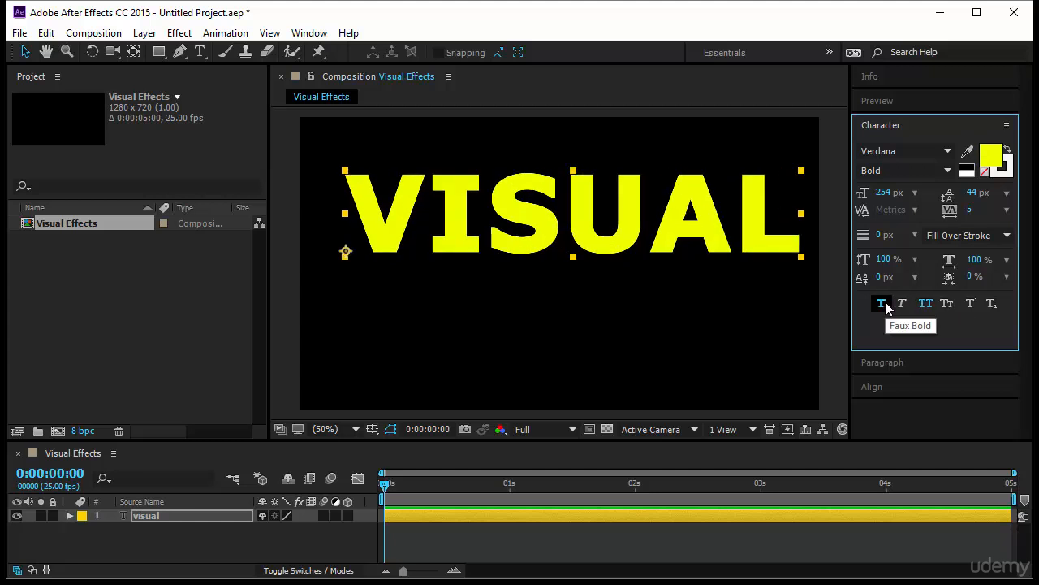
Set the font size of the "visual" text to 242 px.
drag(883, 193, 925, 196)
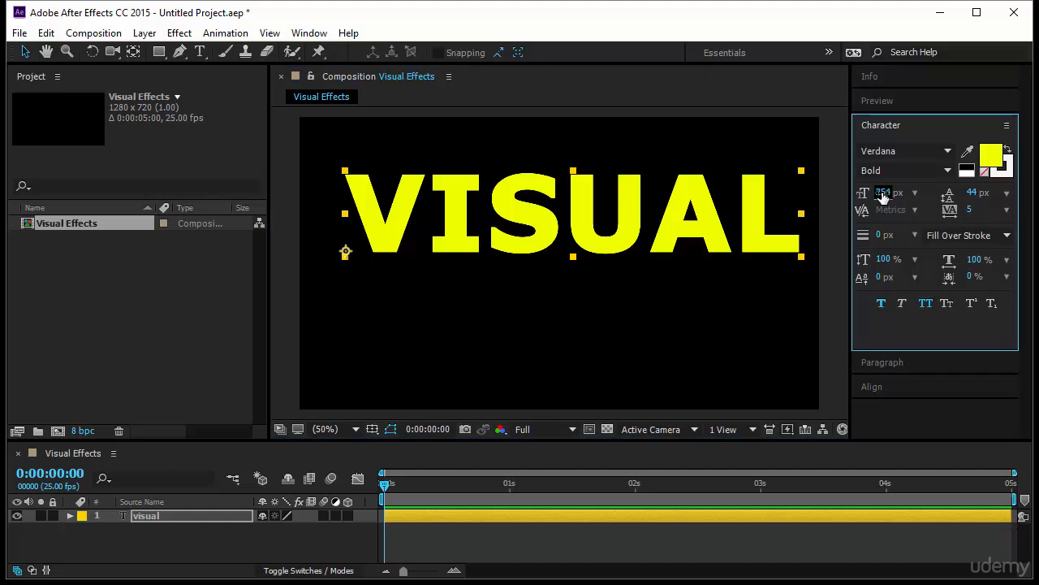
mouse_move(882, 197)
mouse_down()
mouse_move(938, 197)
mouse_move(871, 207)
mouse_move(894, 207)
mouse_up()
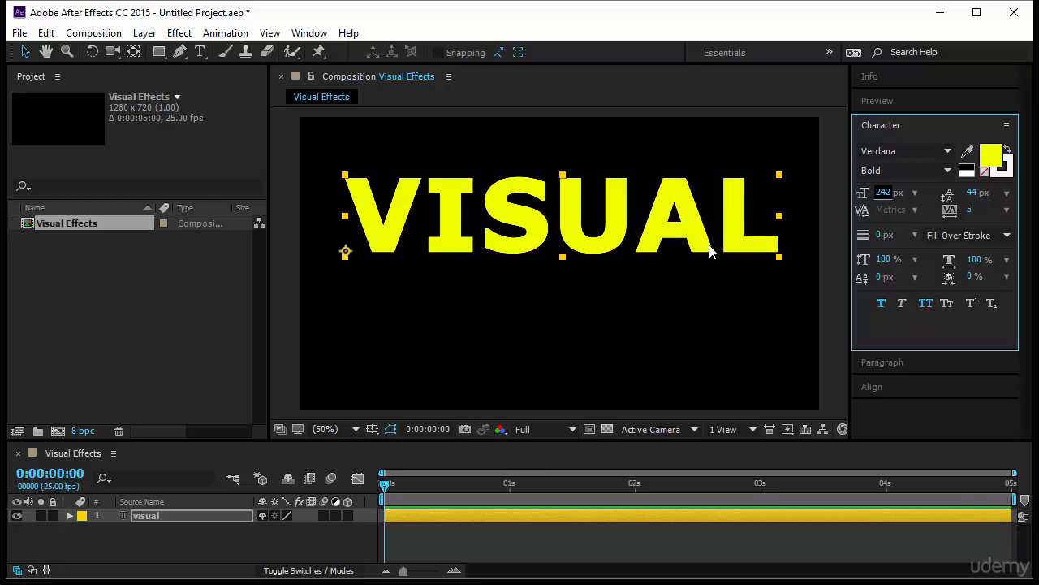
Display the Effects & Presets library and browse its effect categories.
click(319, 36)
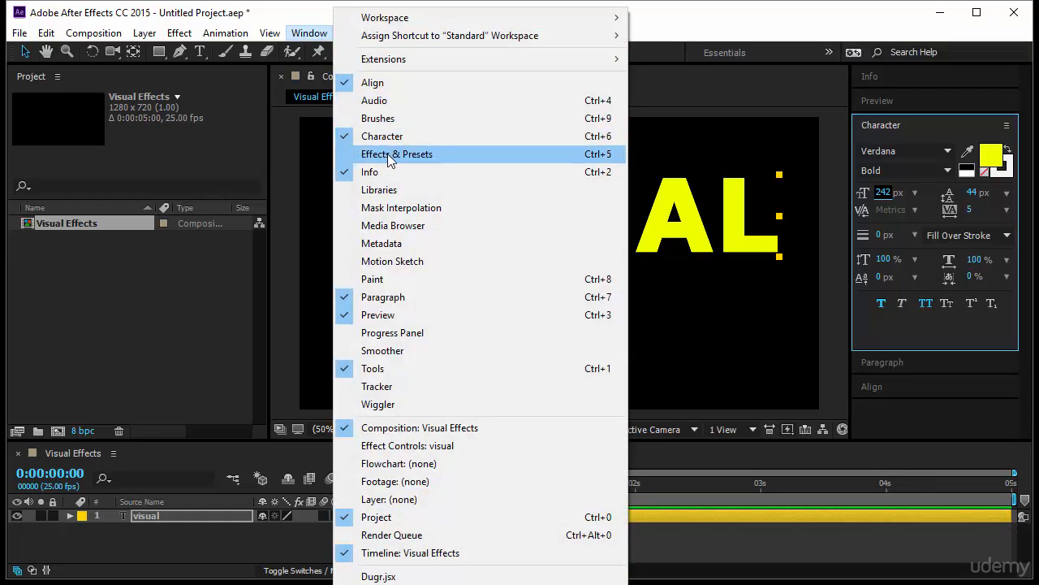
click(346, 158)
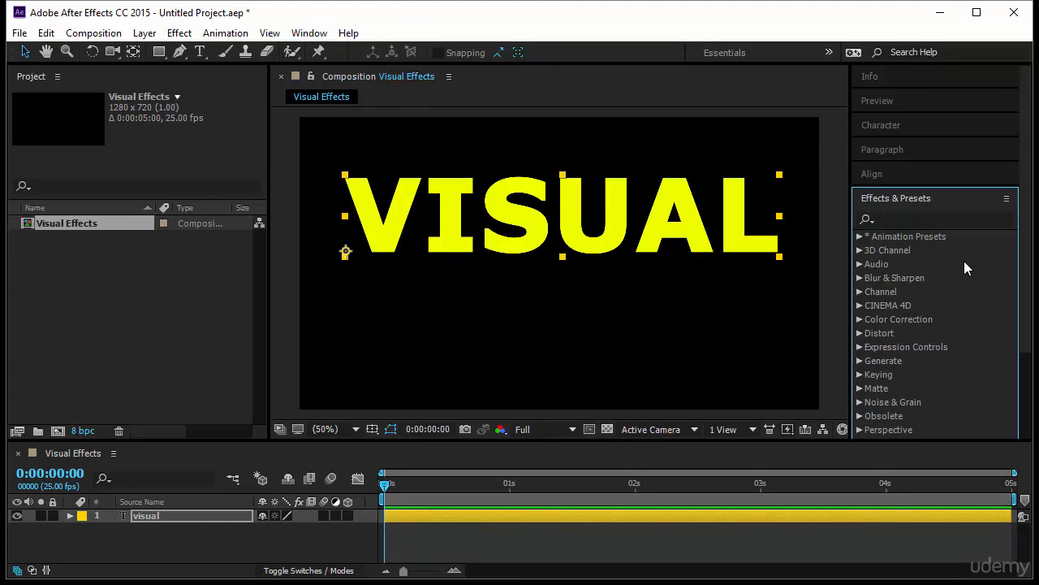
scroll(979, 261, down, 2)
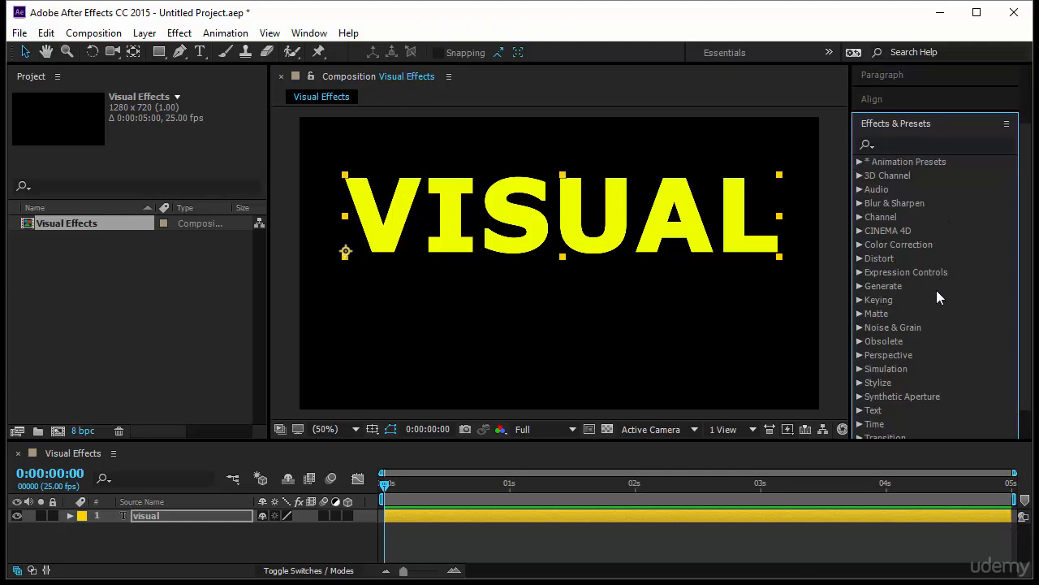
scroll(936, 292, up, 2)
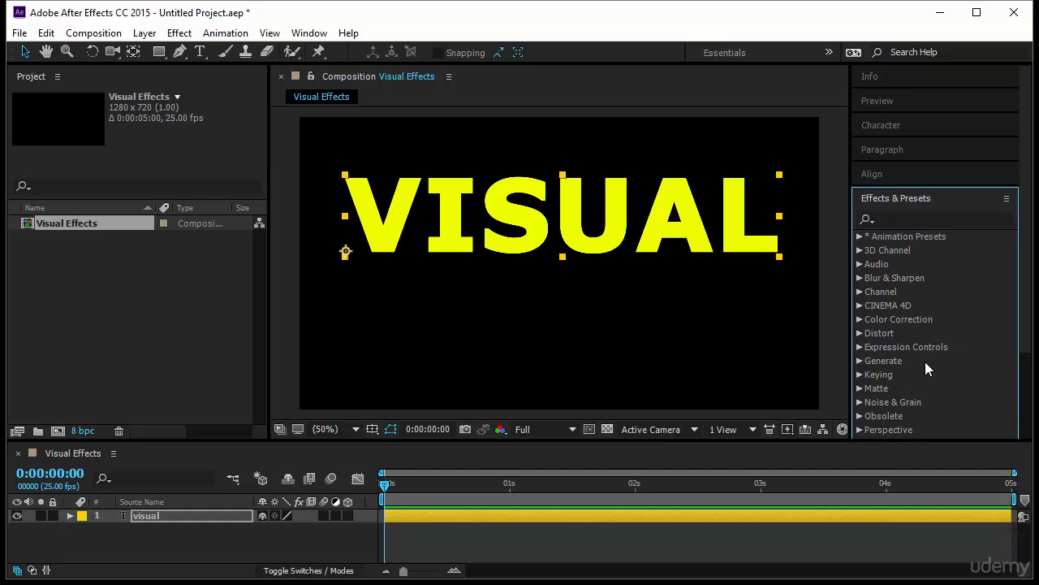
Search the effects library for "ball" and apply the CC Ball Action effect to the "visual" text layer.
click(893, 220)
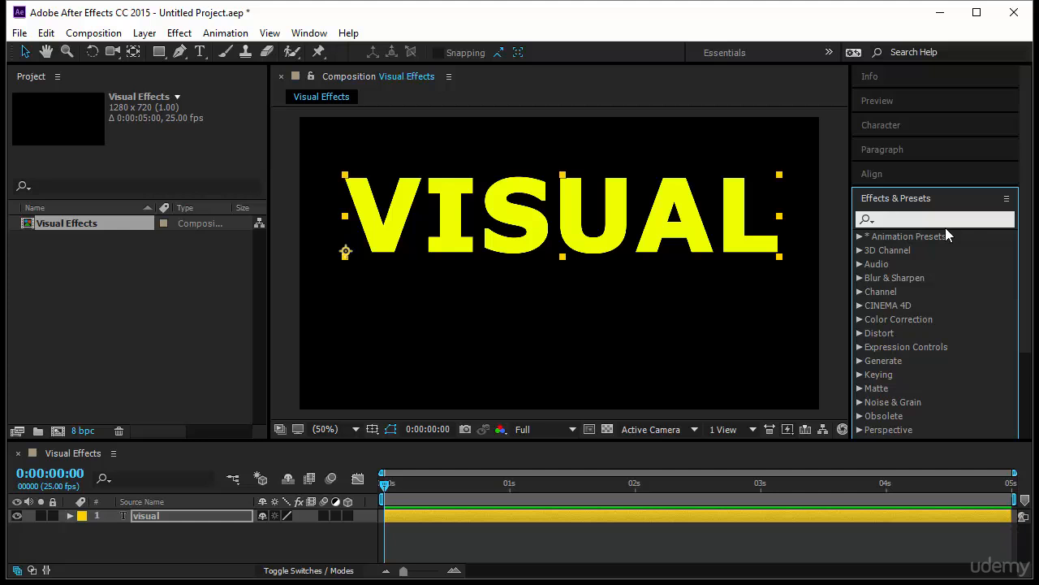
text(ball)
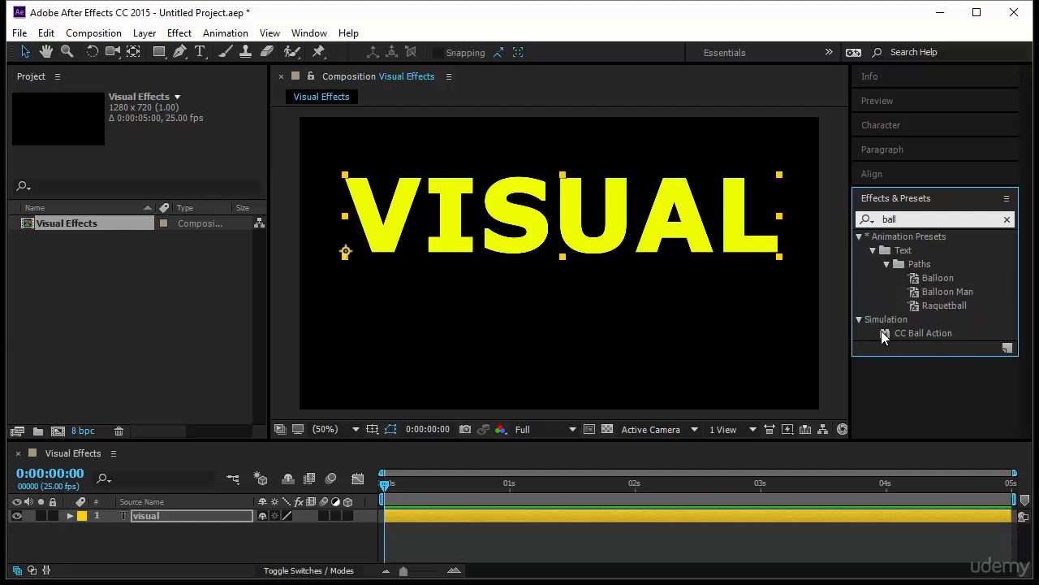
click(931, 333)
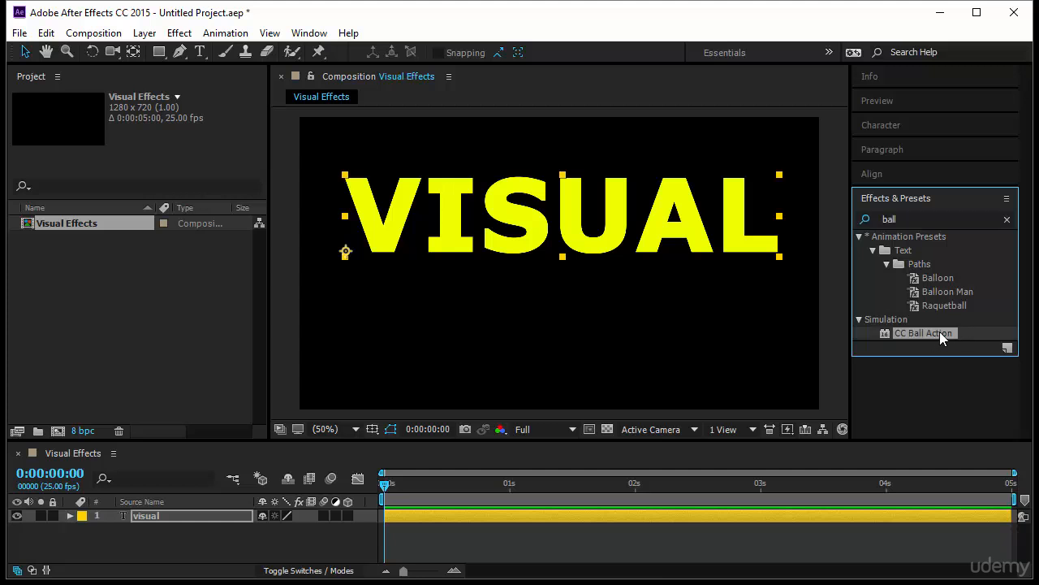
drag(939, 332, 588, 221)
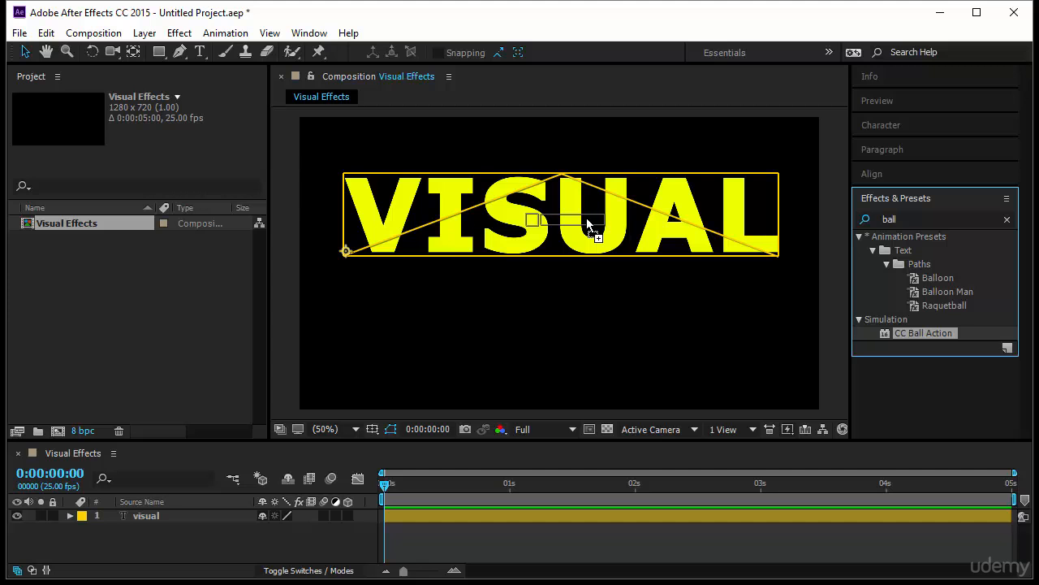
drag(587, 217, 586, 218)
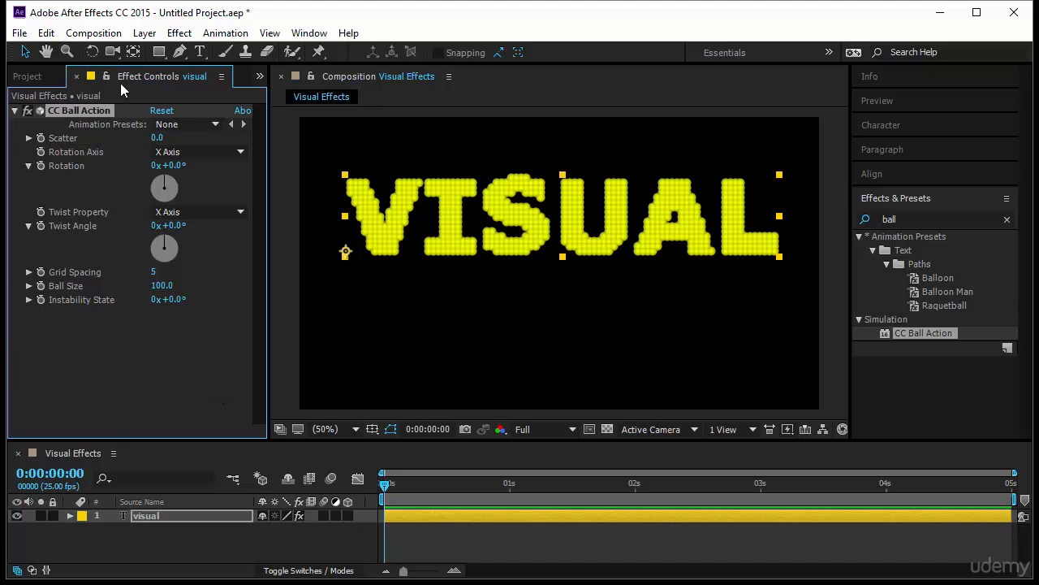
click(195, 78)
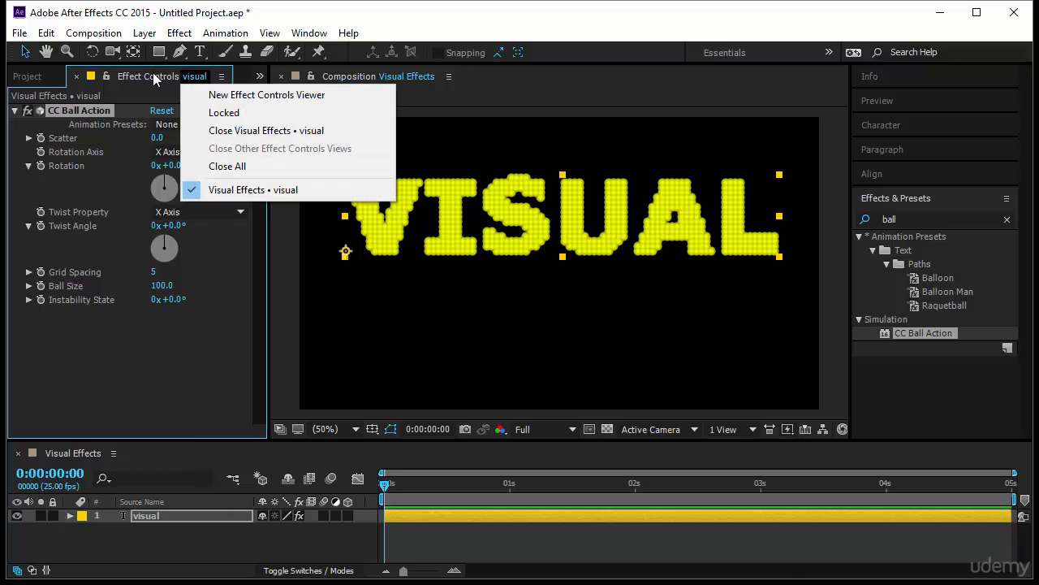
click(203, 112)
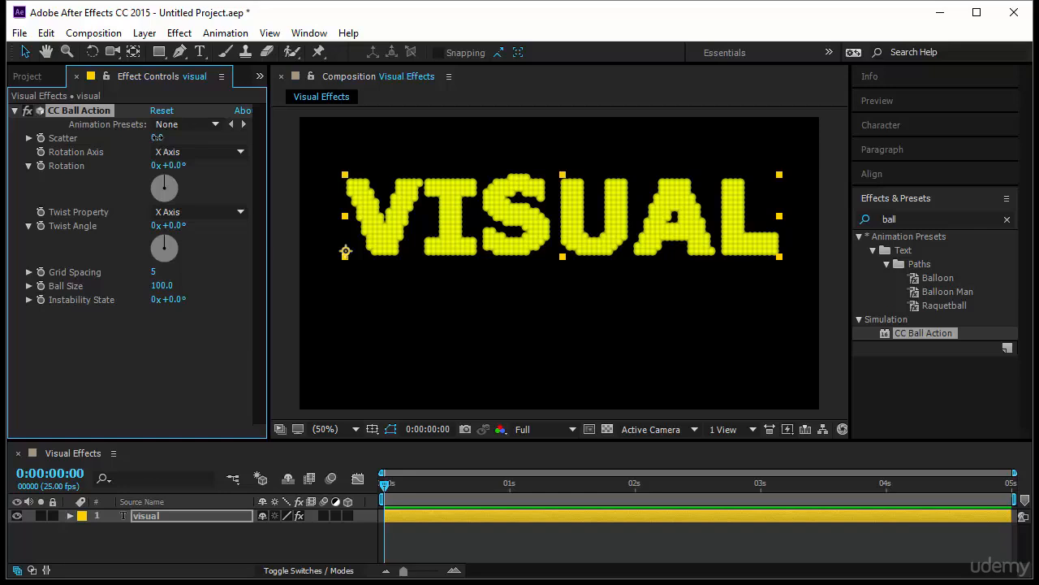
Try a Scatter value of -43 in CC Ball Action and reset the property to its default.
drag(157, 137, 130, 144)
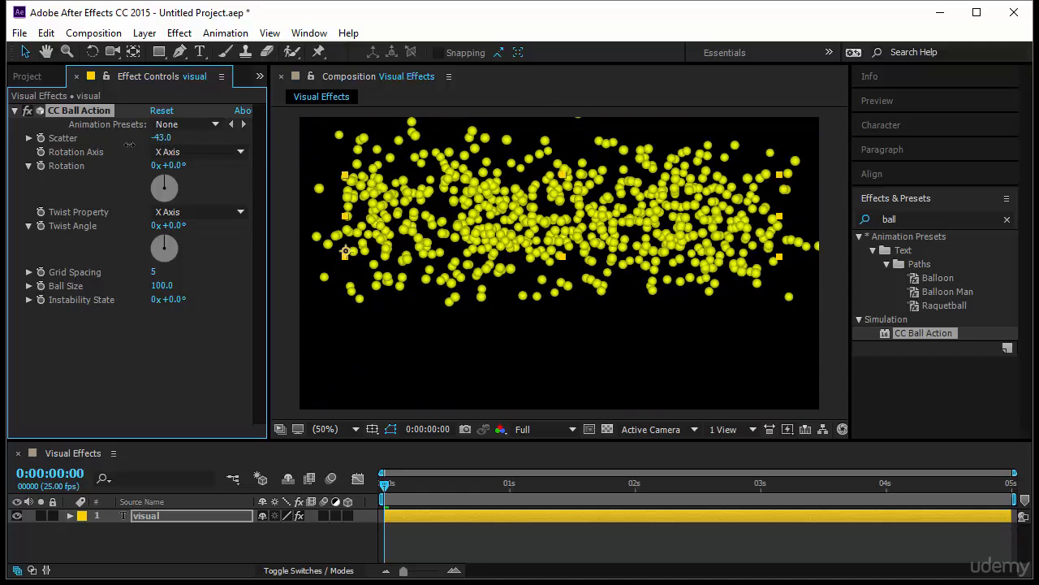
right_click(59, 139)
click(103, 250)
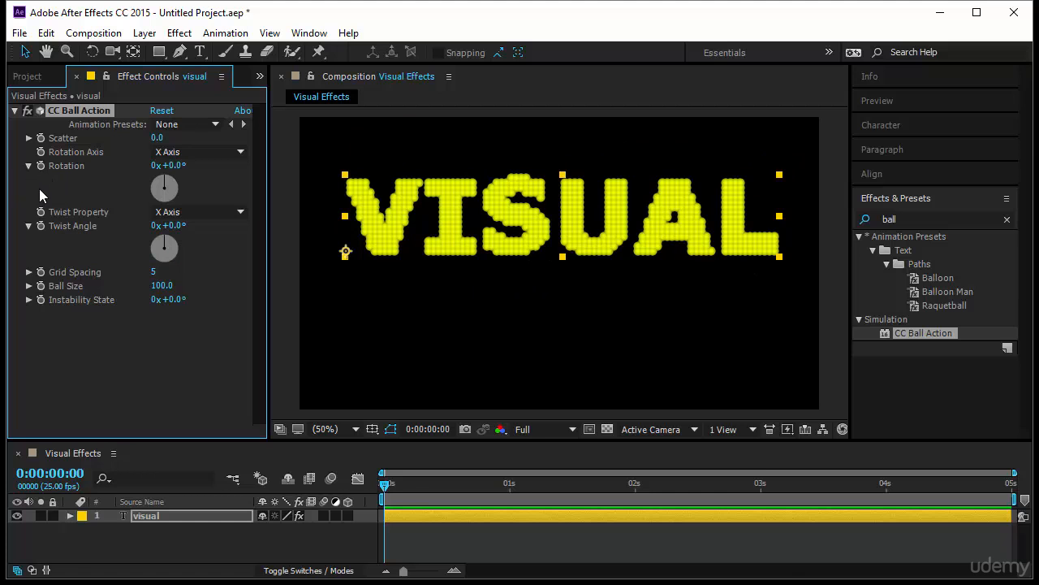
Try a CC Ball Action rotation of -22° around the X Axis and reset the Rotation property.
click(179, 152)
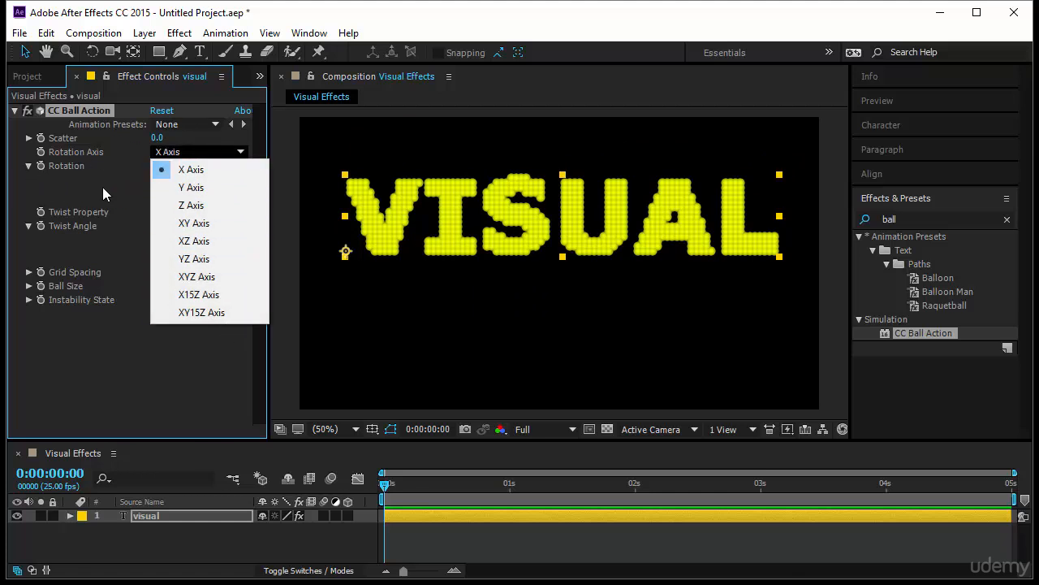
click(191, 170)
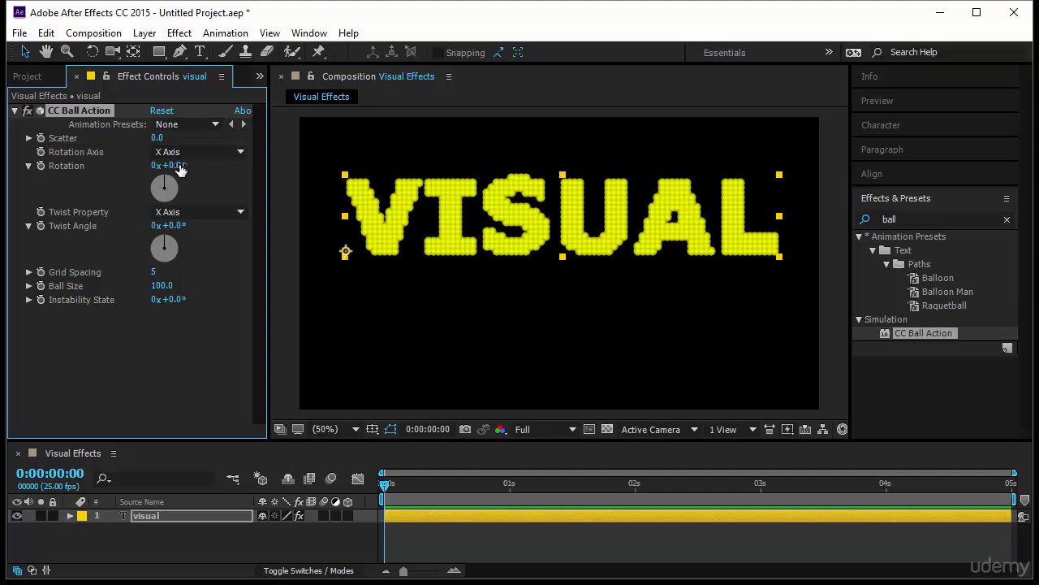
drag(180, 169, 203, 206)
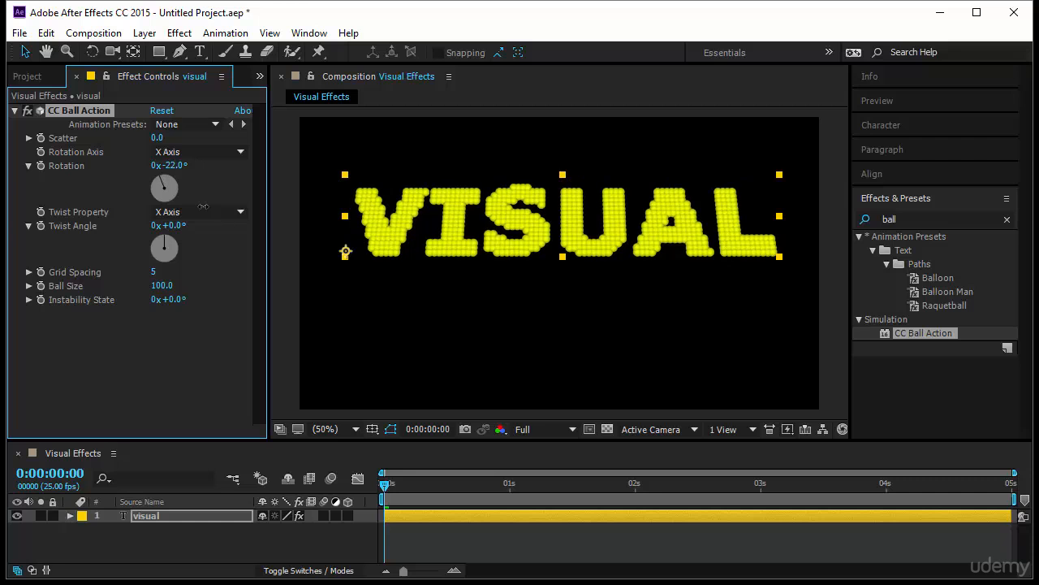
right_click(75, 165)
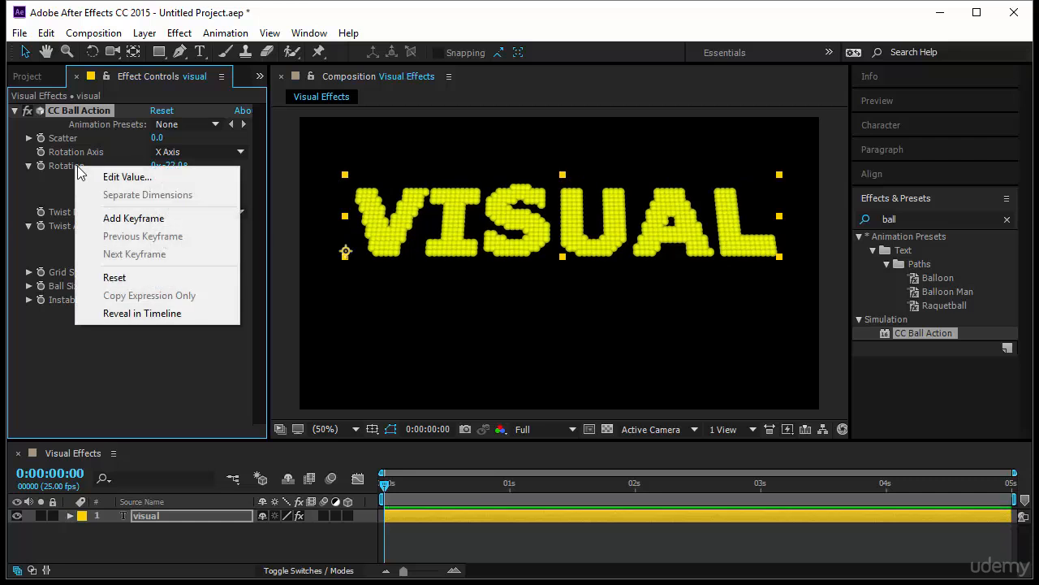
click(136, 277)
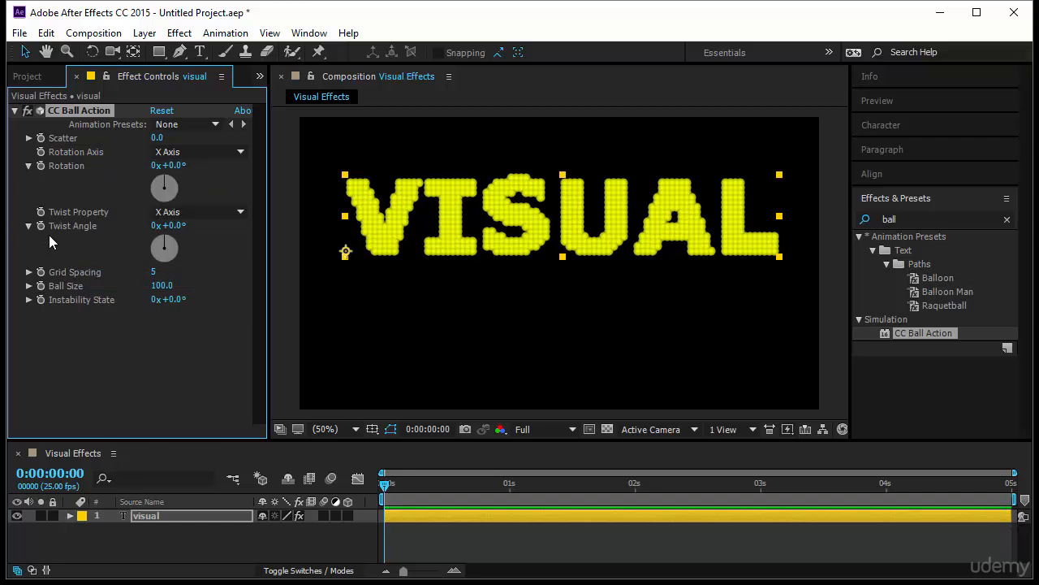
Review the available Twist Property options of the CC Ball Action effect without changing the selection.
click(204, 216)
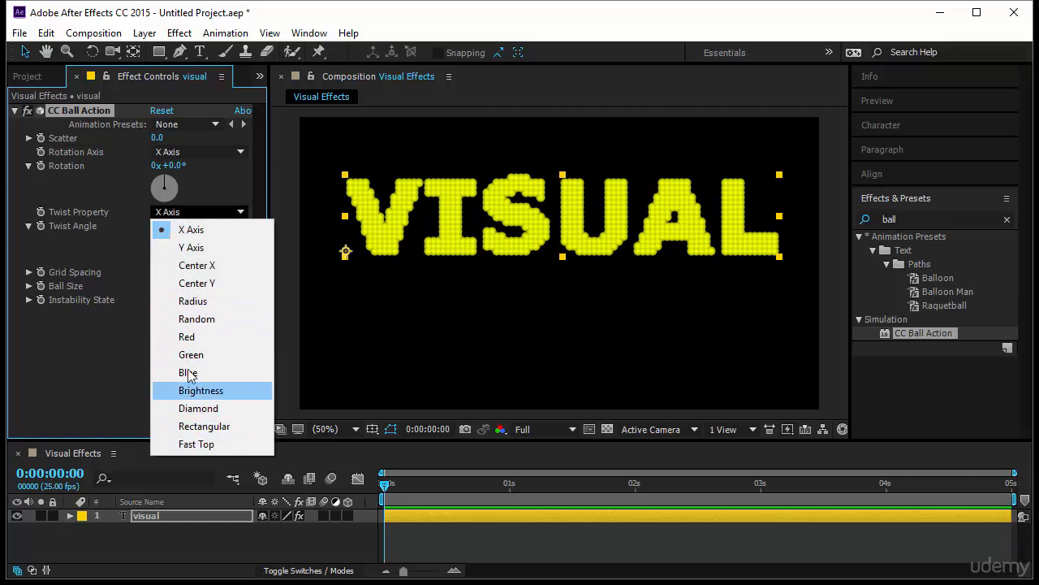
click(112, 250)
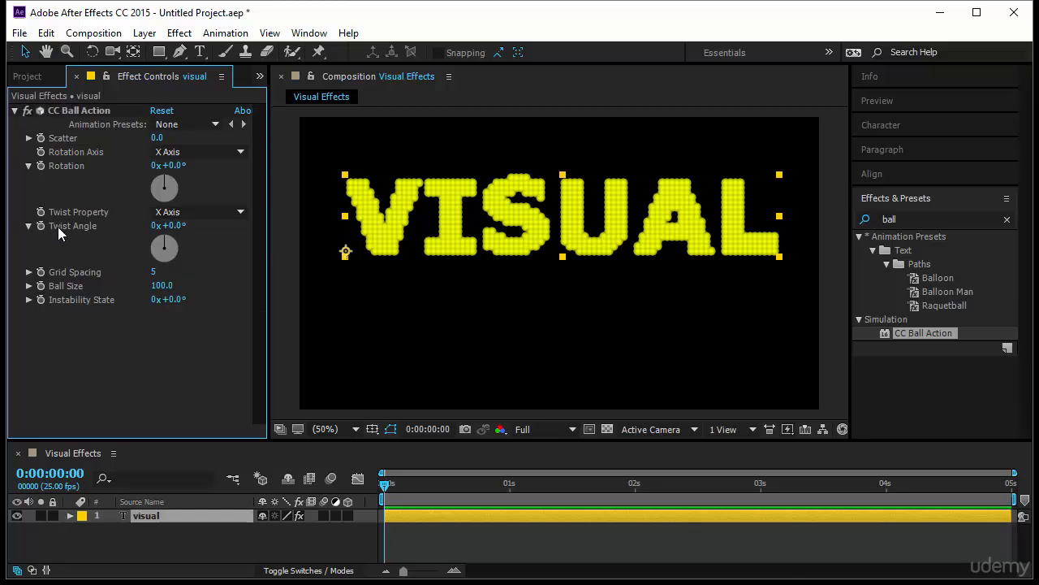
Try CC Ball Action Twist Angle values of 90° and -18° around the X Axis and reset the property.
click(176, 228)
text(90)
key(Return)
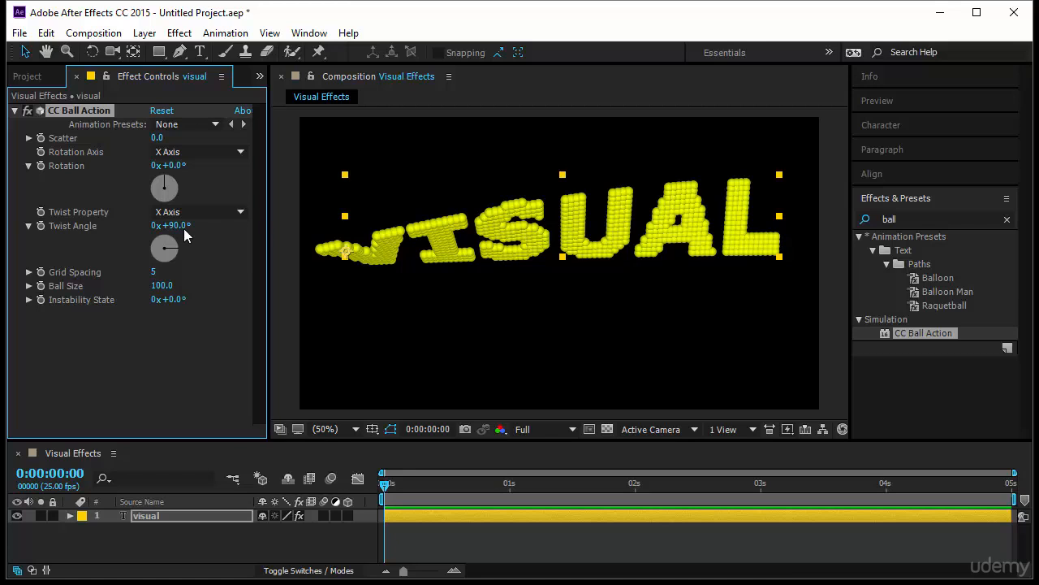
drag(183, 230, 76, 230)
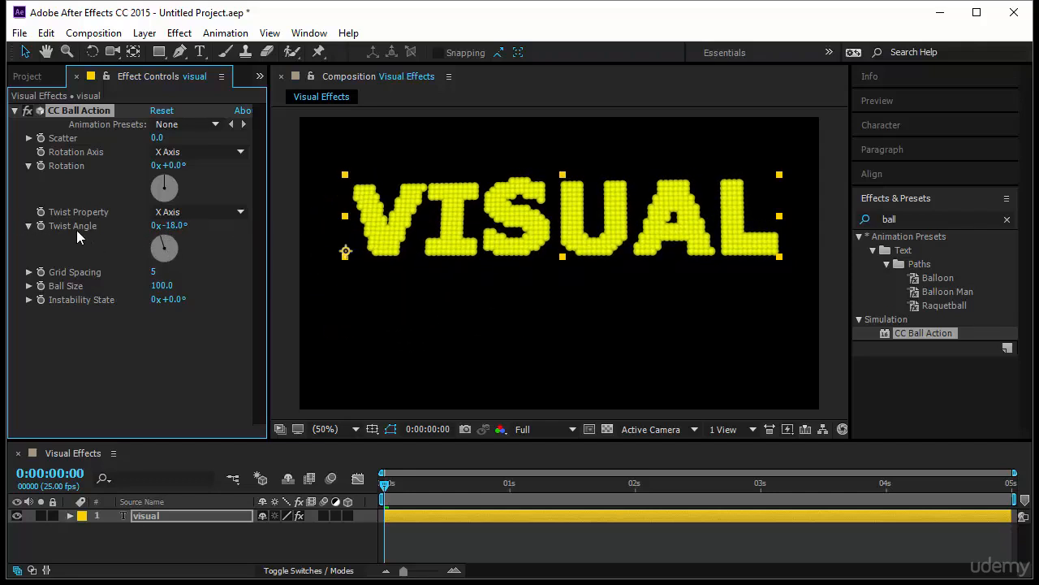
right_click(73, 226)
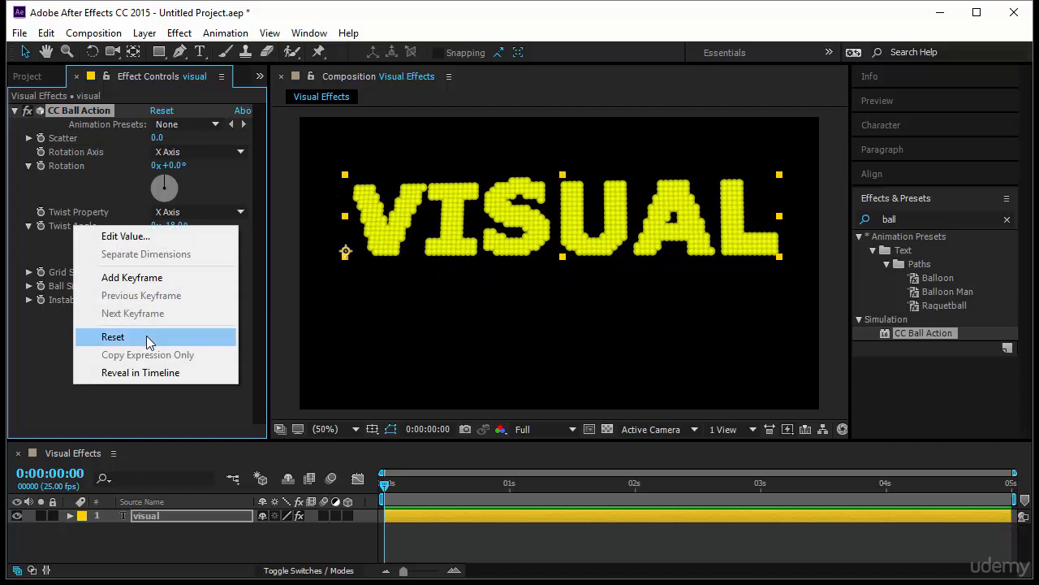
click(148, 339)
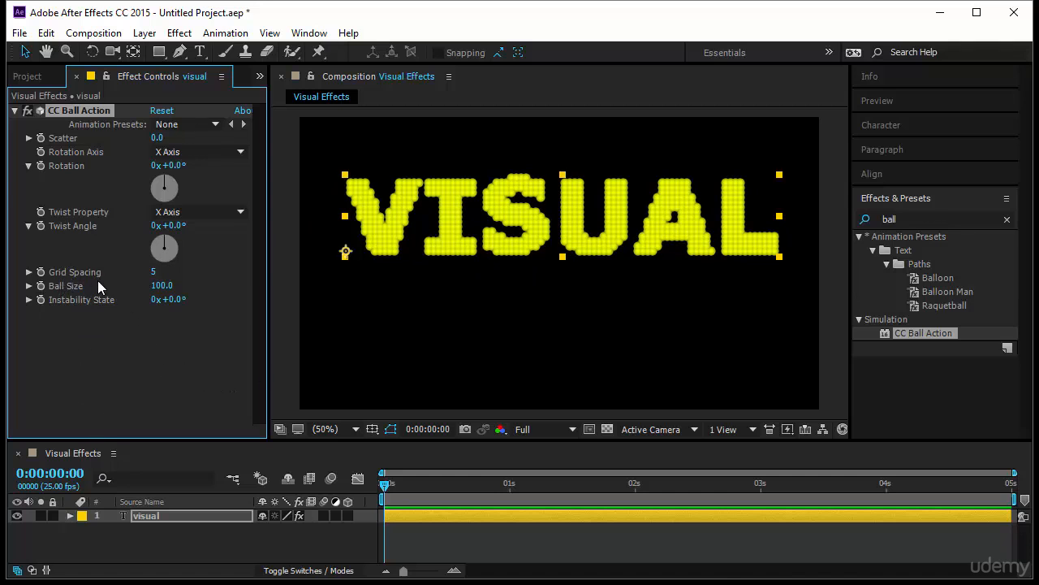
Set the CC Ball Action Grid Spacing to 3 and the Ball Size to 55.
mouse_move(153, 272)
mouse_down()
mouse_move(195, 281)
mouse_move(145, 279)
mouse_up()
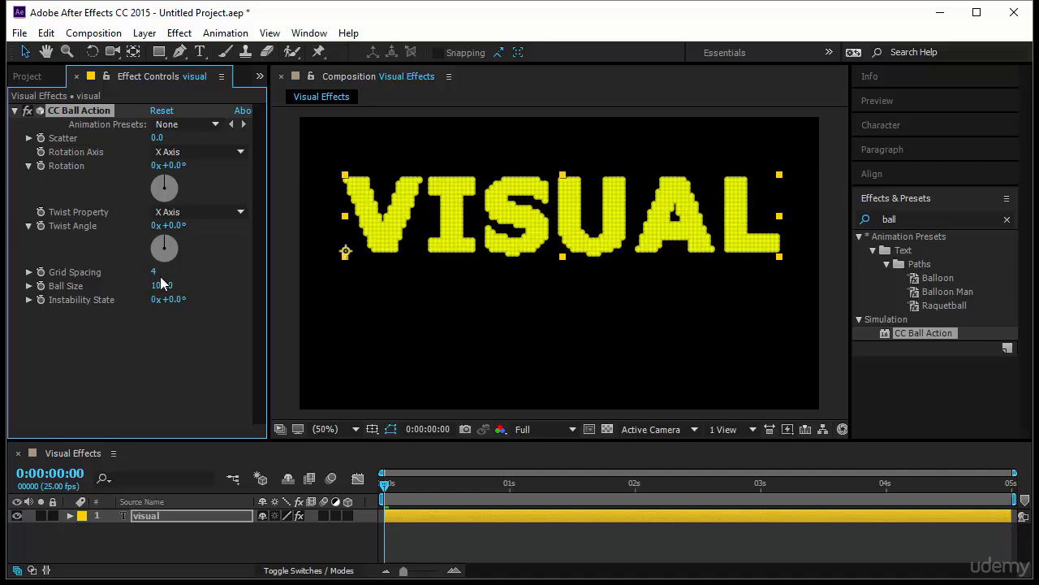
click(154, 273)
text(3)
key(Return)
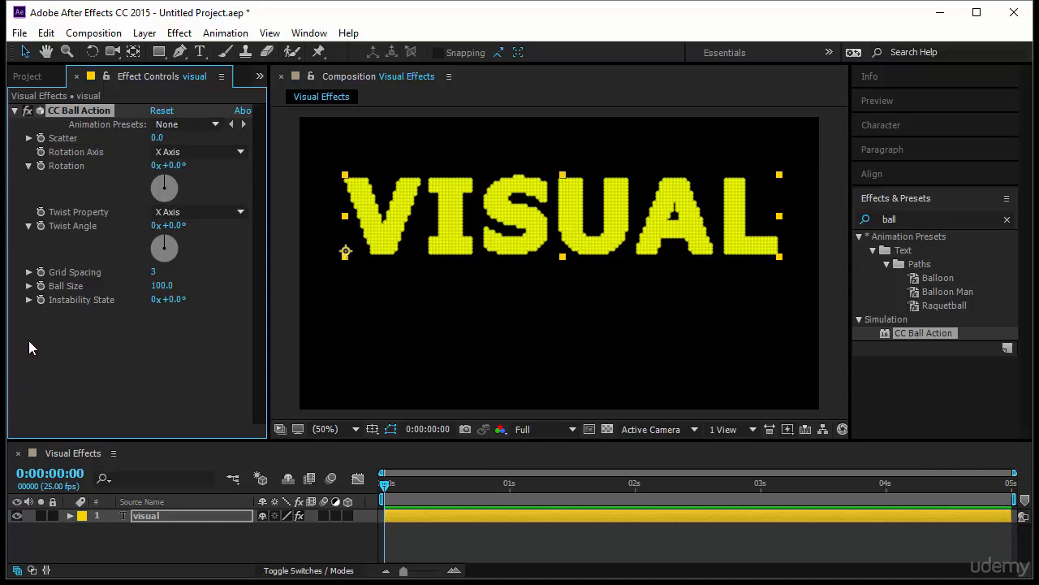
click(155, 273)
click(108, 304)
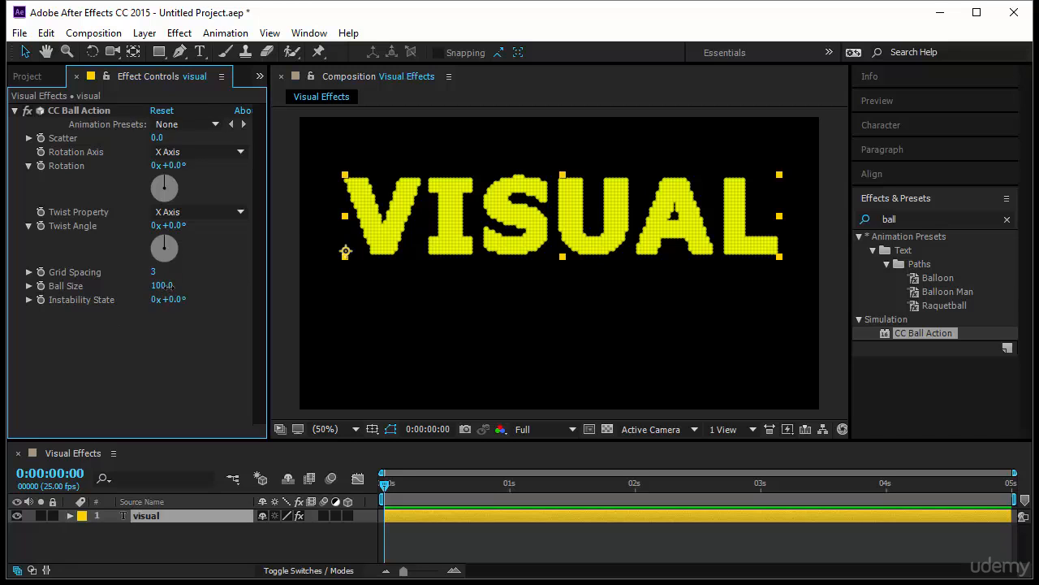
drag(166, 288, 139, 294)
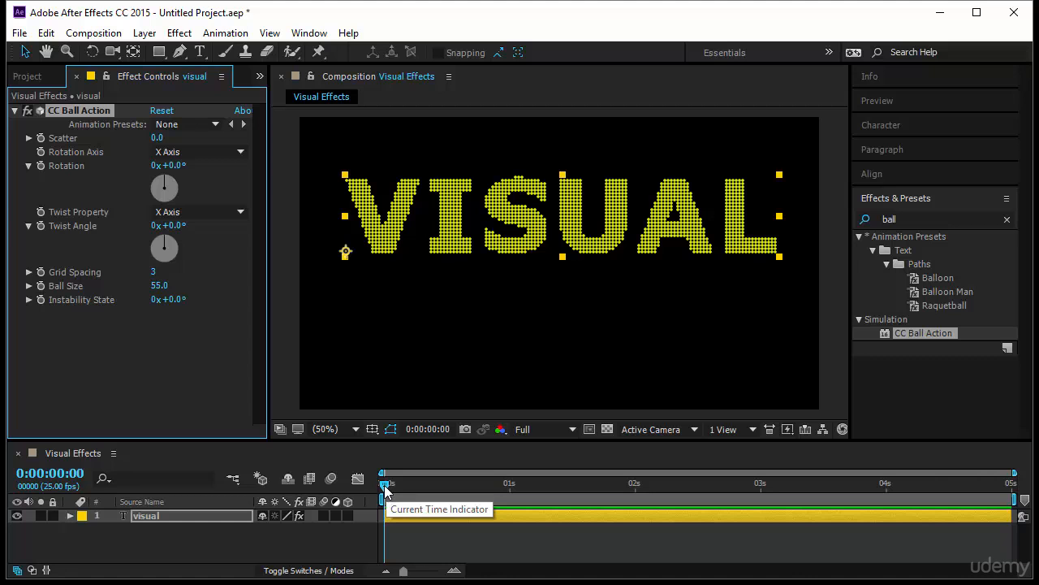
Keyframe the CC Ball Action Scatter at 1000 at the 1-second mark and reveal the "visual" layer's keyframes in the timeline.
drag(385, 485, 510, 499)
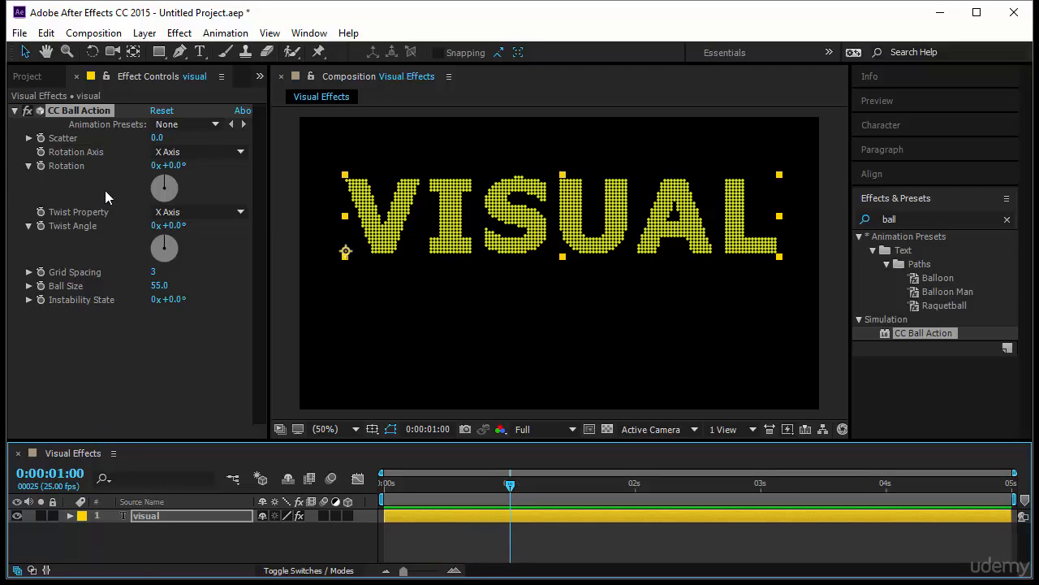
drag(159, 140, 277, 136)
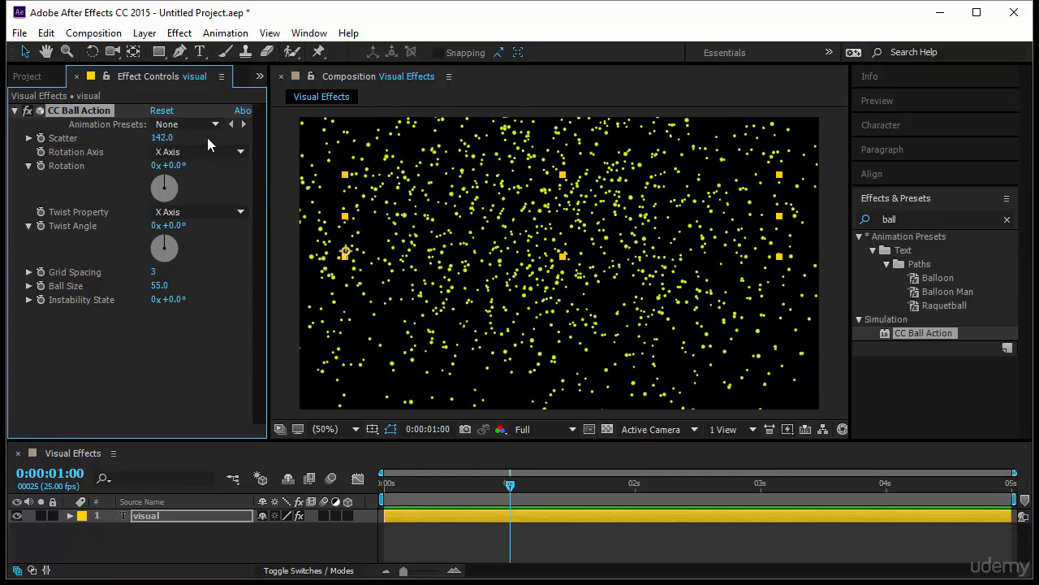
click(163, 139)
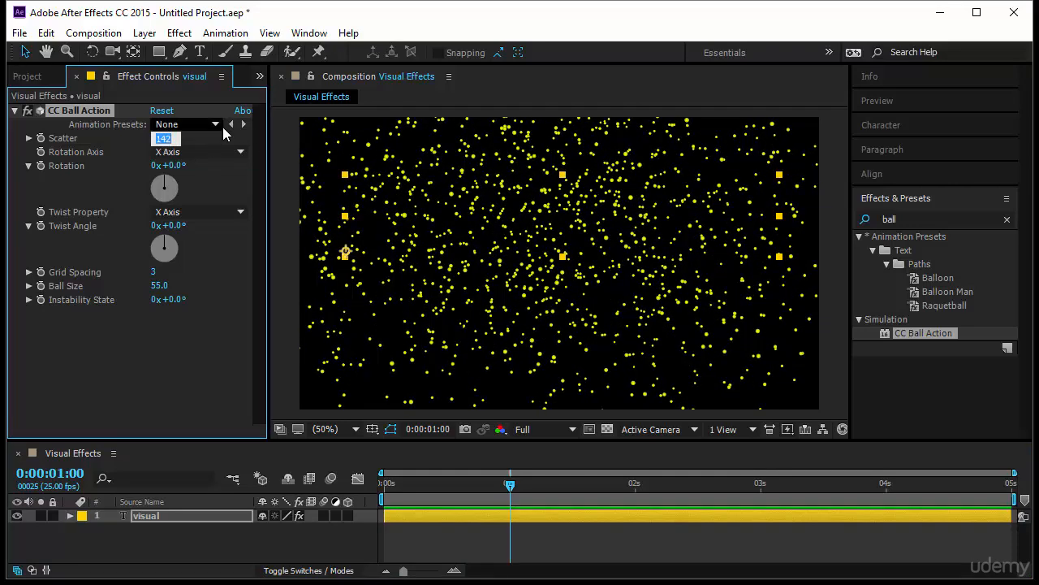
text(1000)
key(Return)
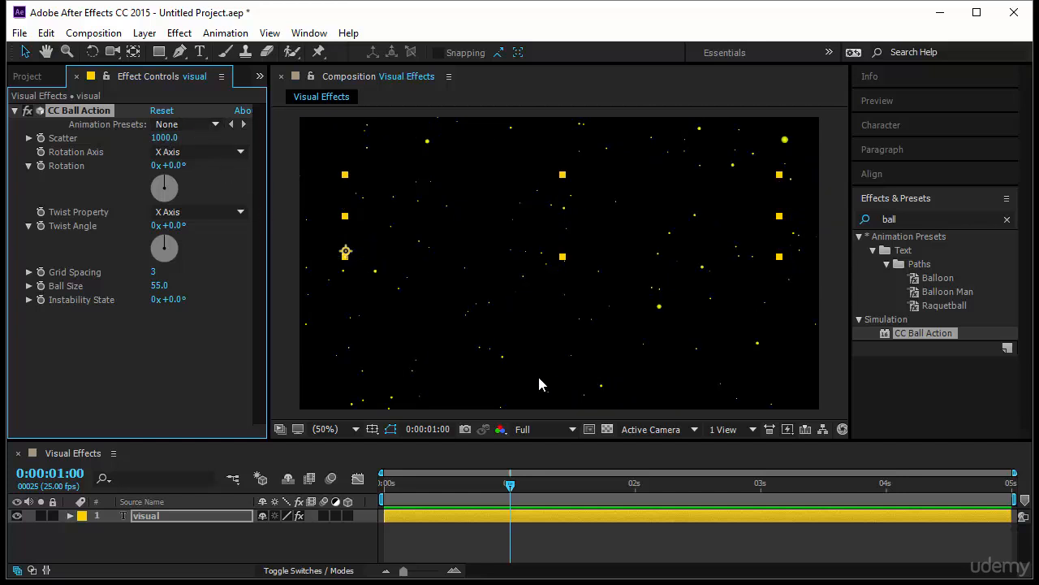
click(42, 138)
click(196, 515)
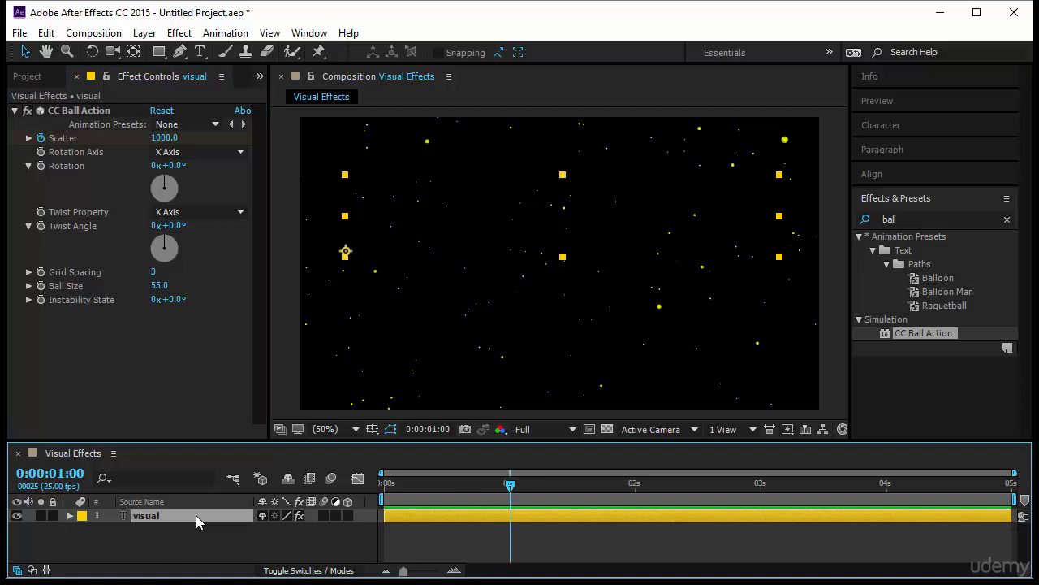
key(u)
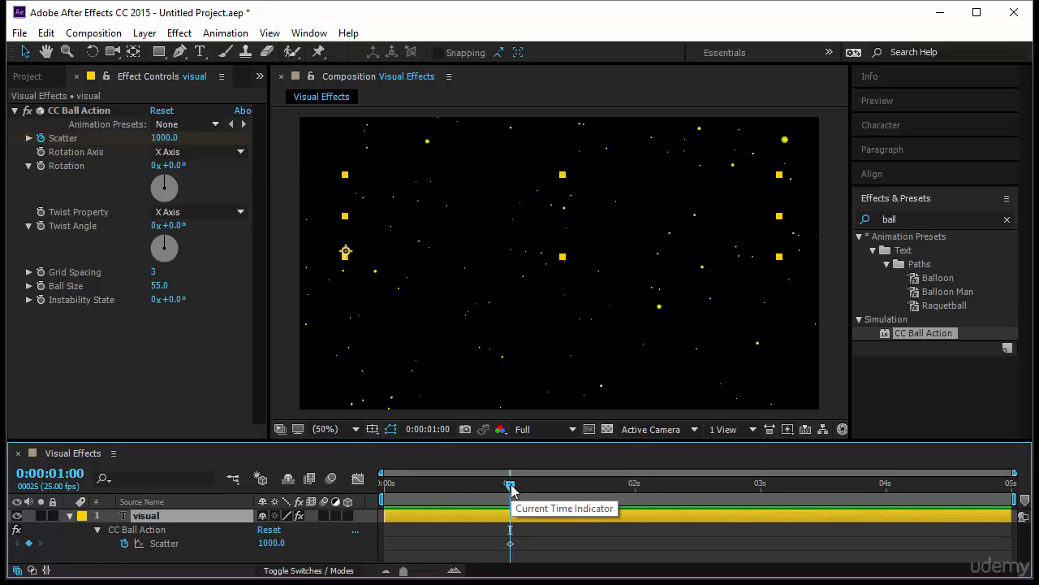
Add a Scatter keyframe of 0 at the start of the composition.
drag(511, 488, 375, 502)
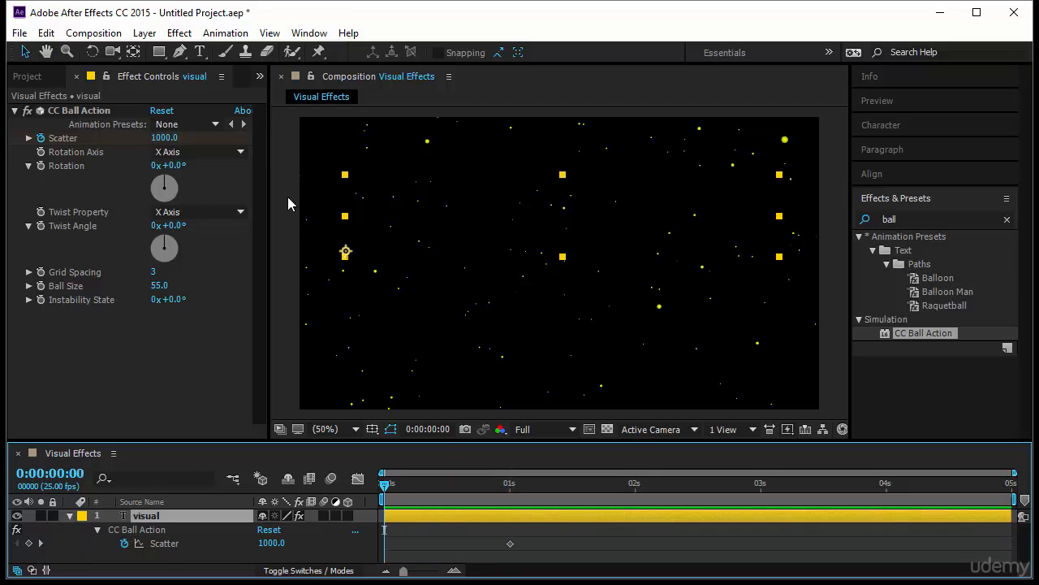
click(165, 138)
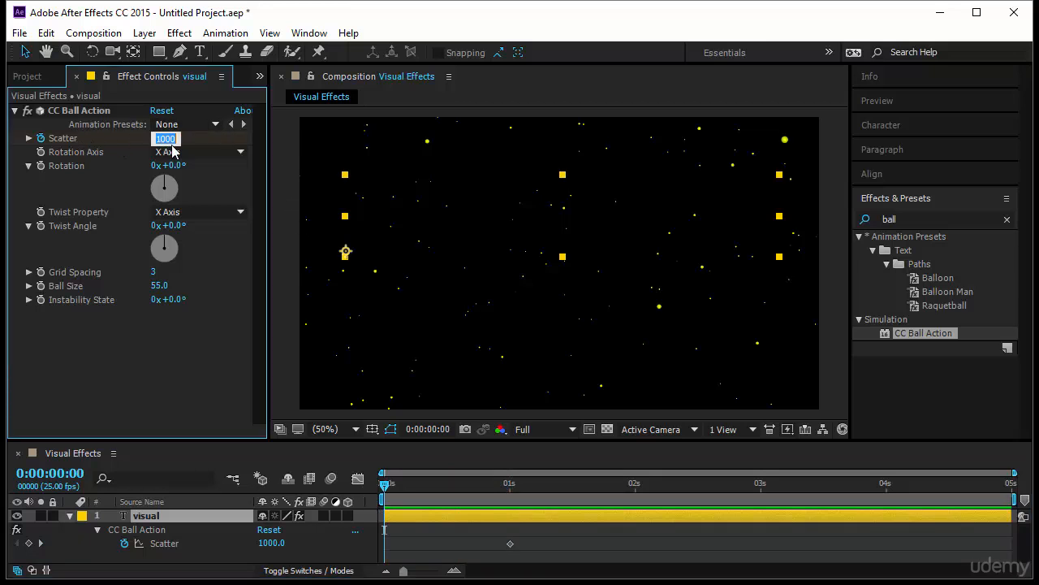
text(0)
key(Return)
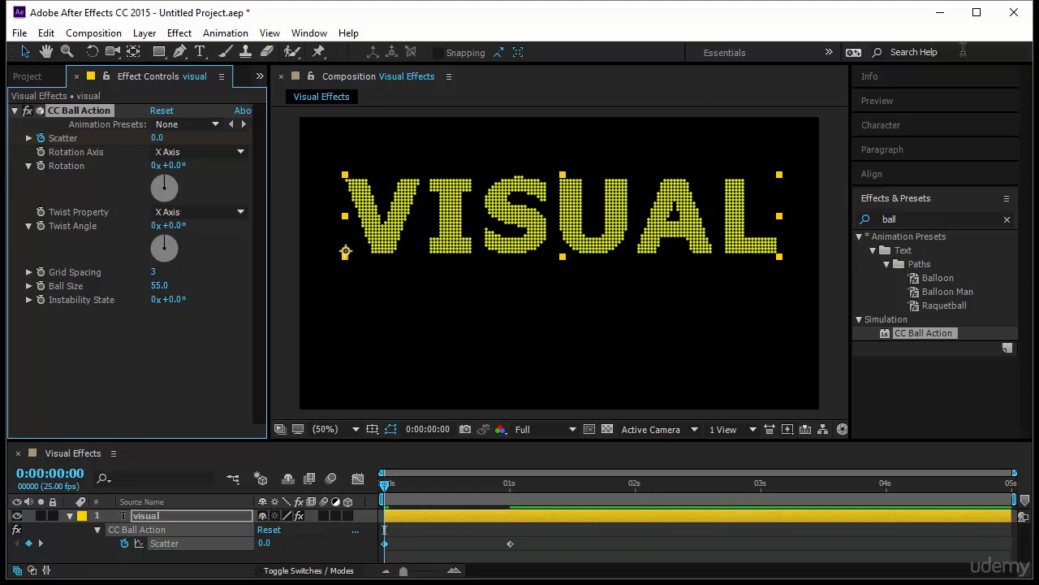
Preview the Scatter animation from the start of the composition.
click(945, 102)
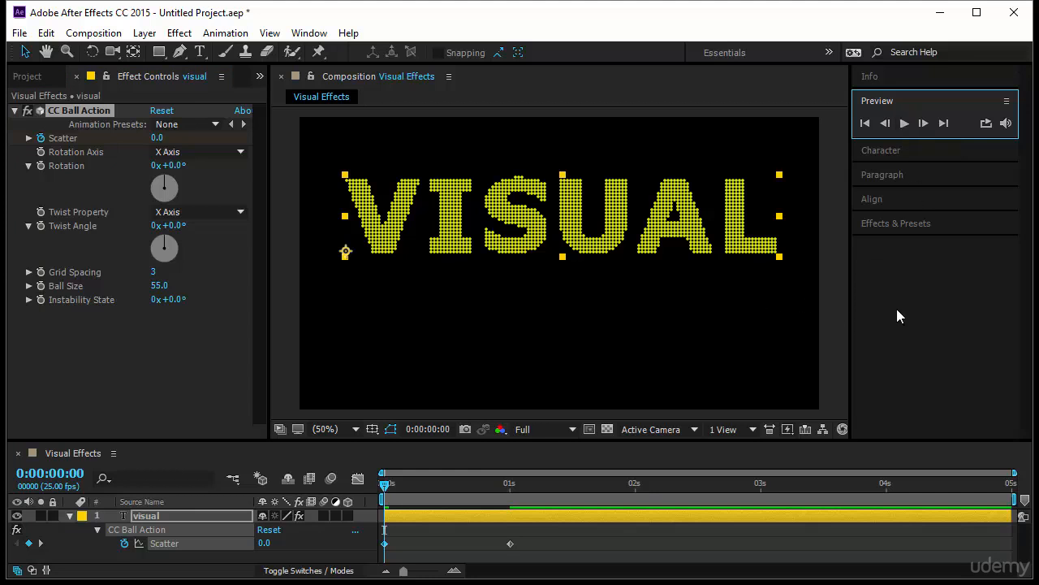
key(space)
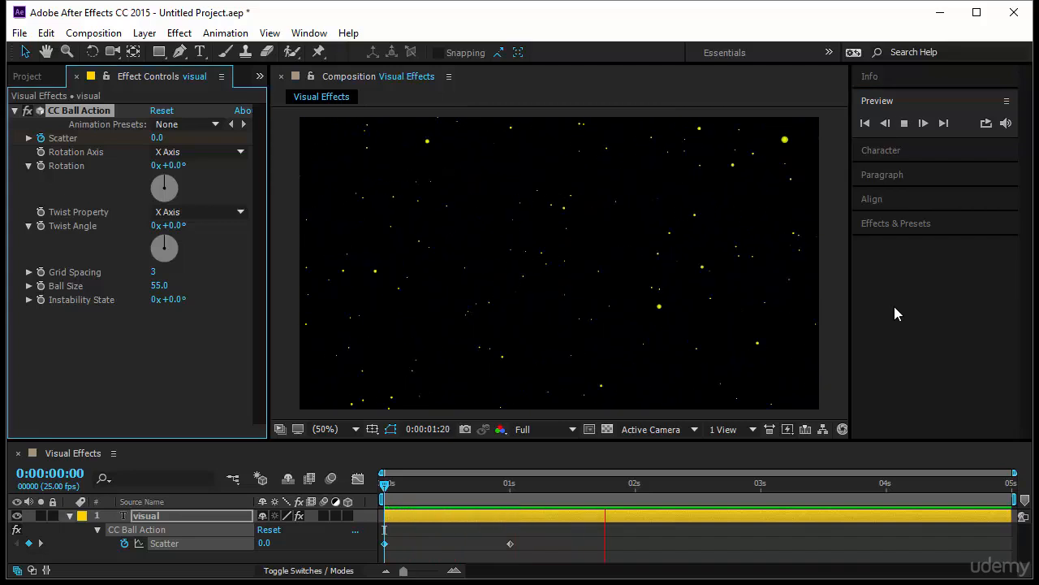
click(382, 491)
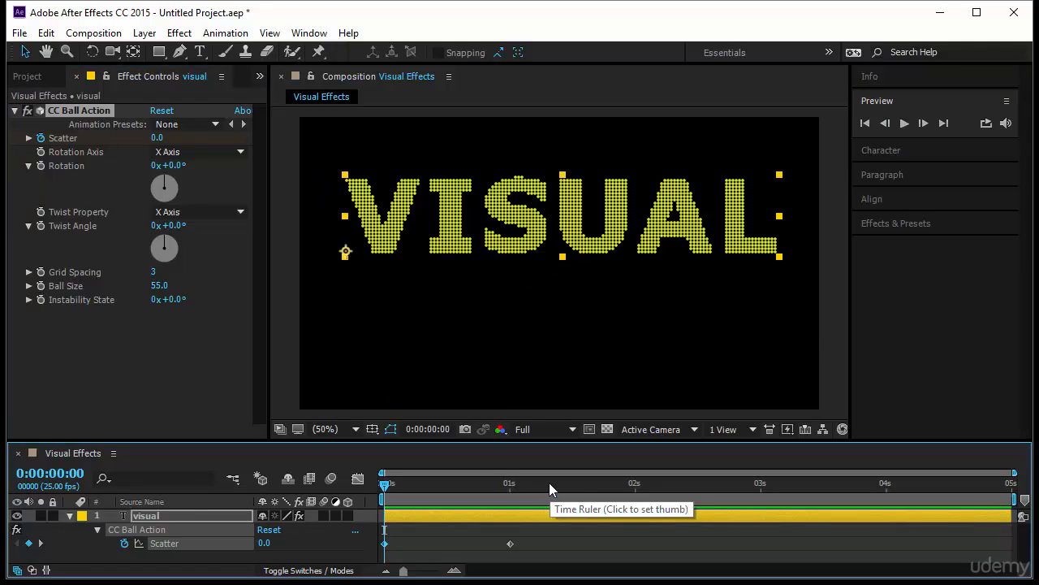
key(space)
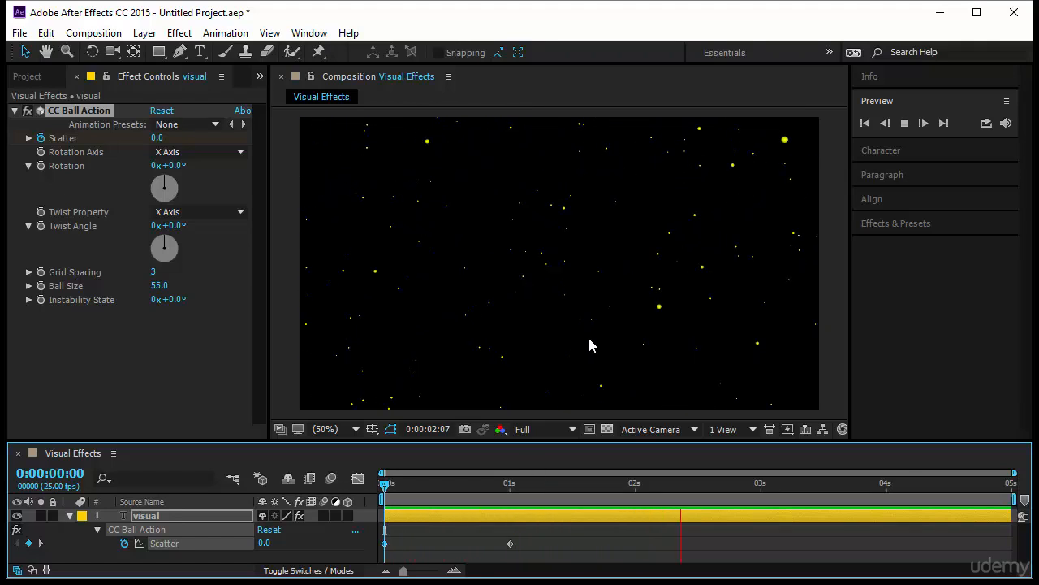
Change the "visual" layer's text colour to blue 1200FF and return to the start of the composition.
click(213, 513)
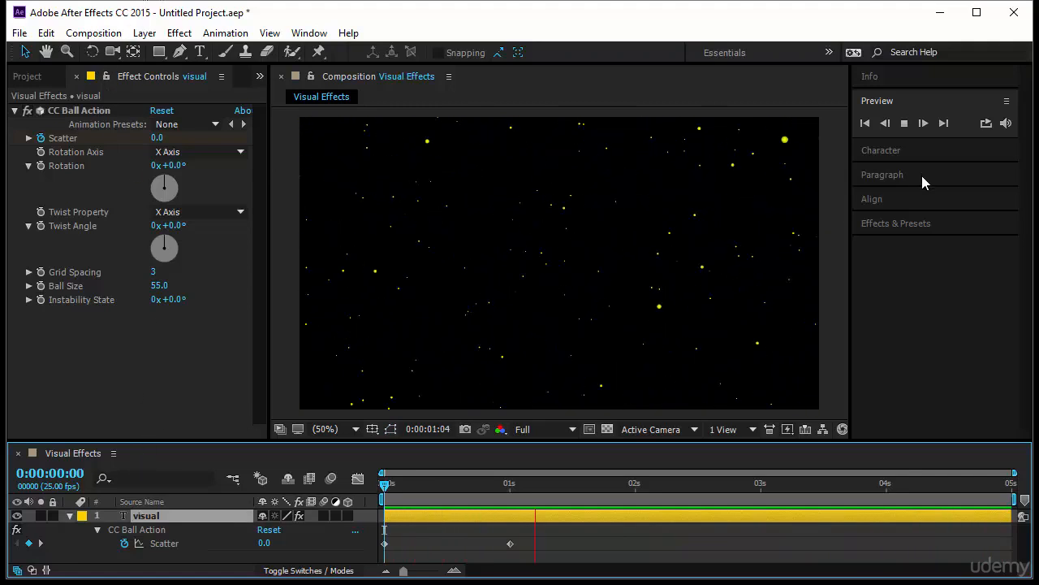
click(915, 149)
click(991, 155)
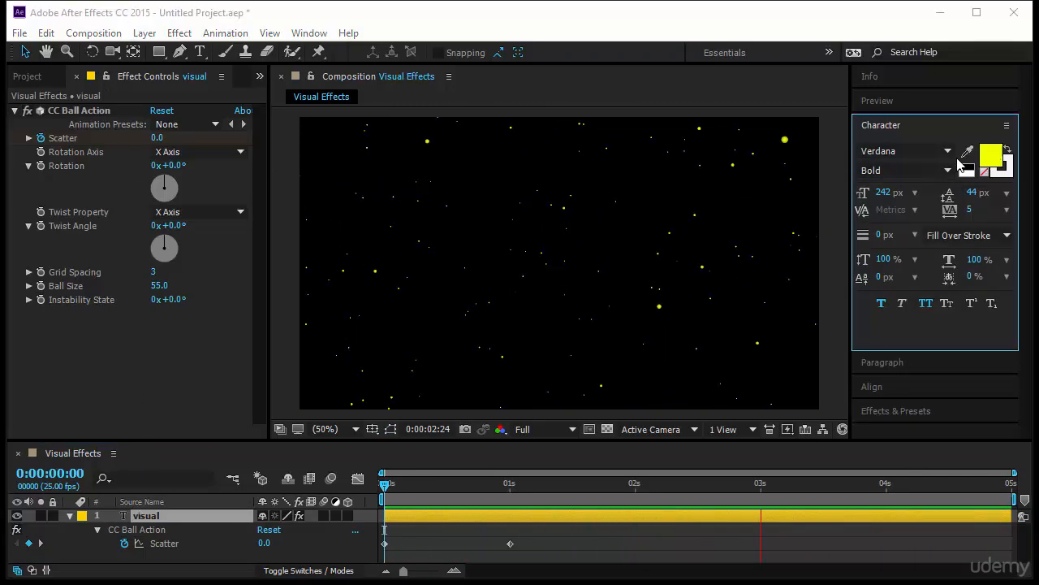
click(248, 108)
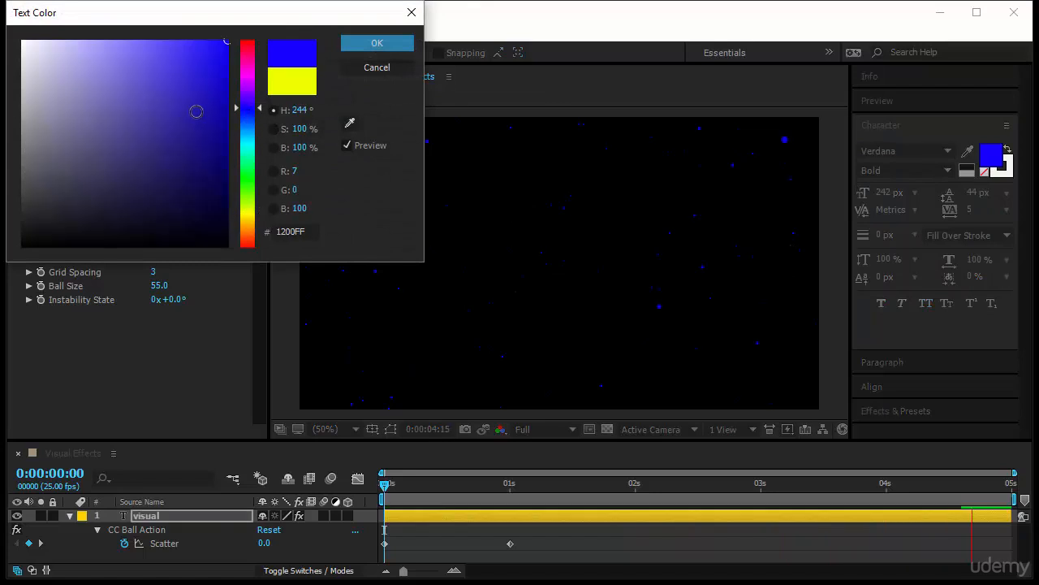
click(398, 44)
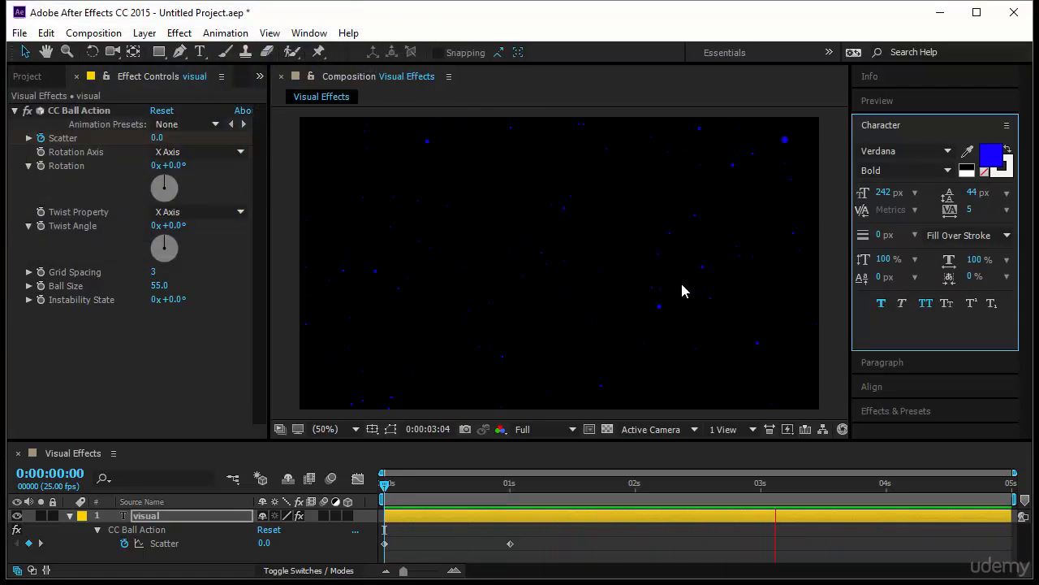
click(383, 490)
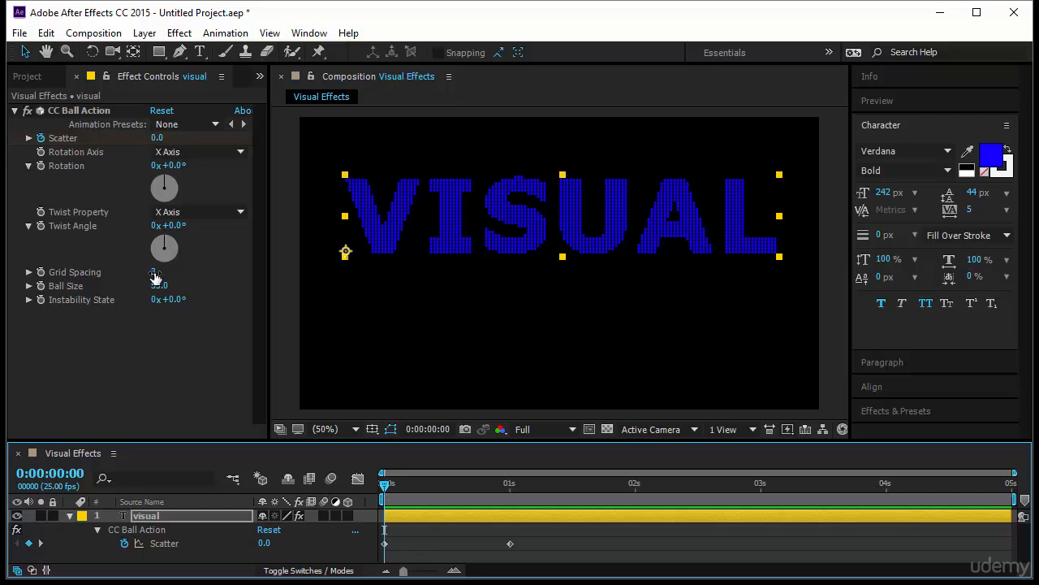
Try a Grid Spacing of 10 in CC Ball Action, preview the animation, and restore the spacing to 3.
drag(154, 272, 239, 277)
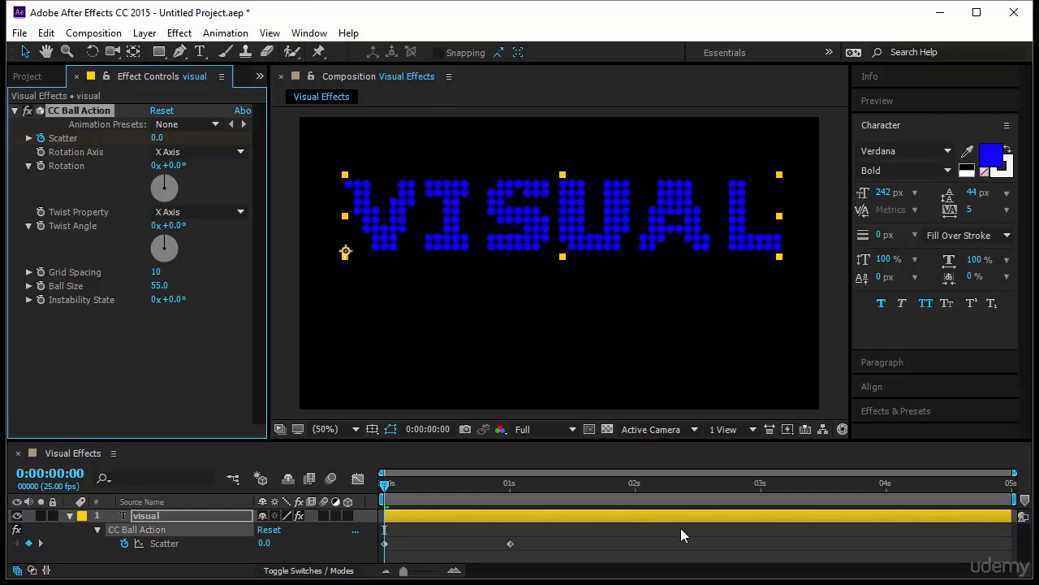
key(space)
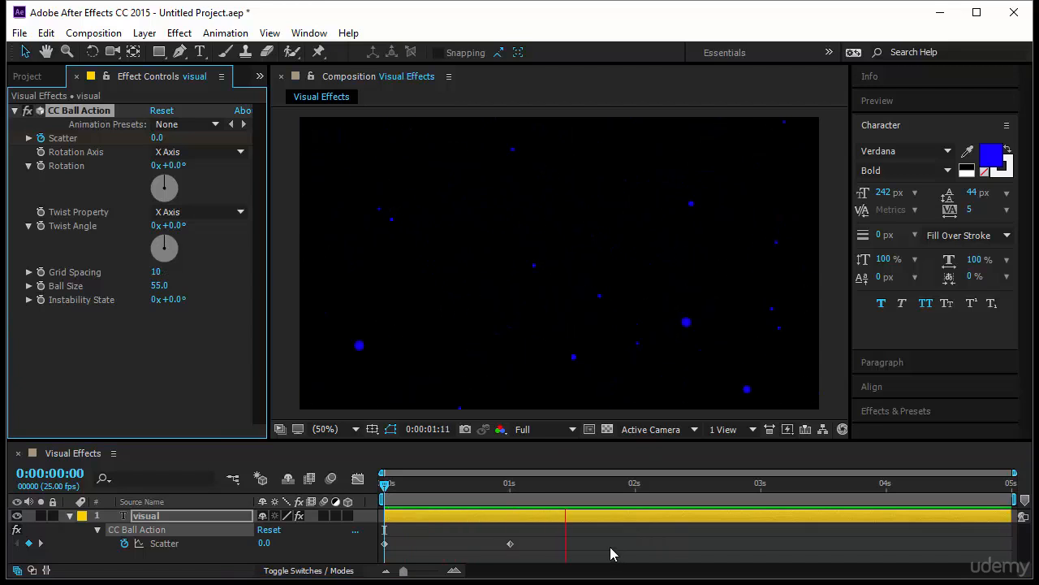
click(385, 487)
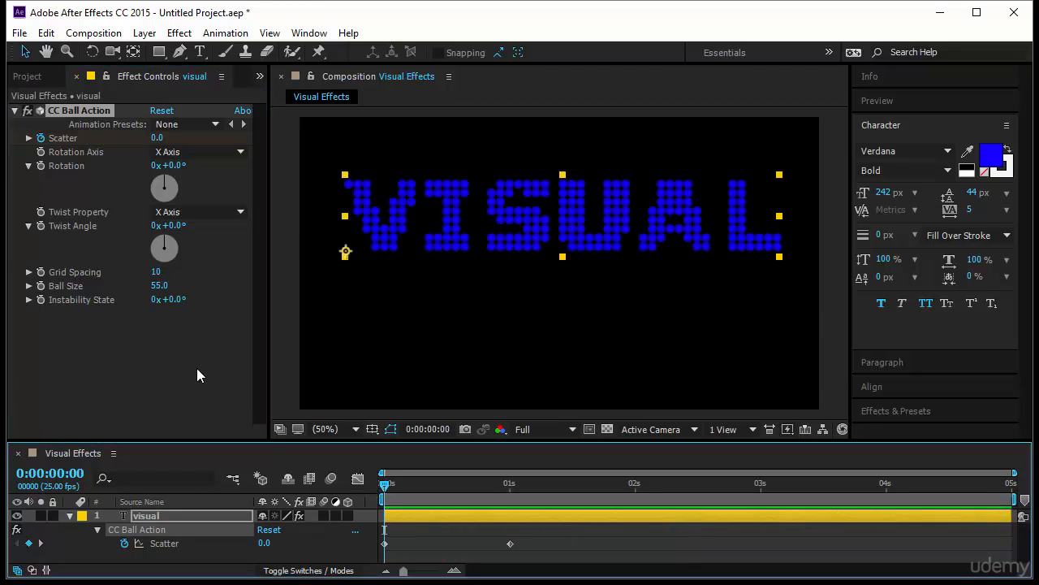
click(156, 272)
text(3)
key(Return)
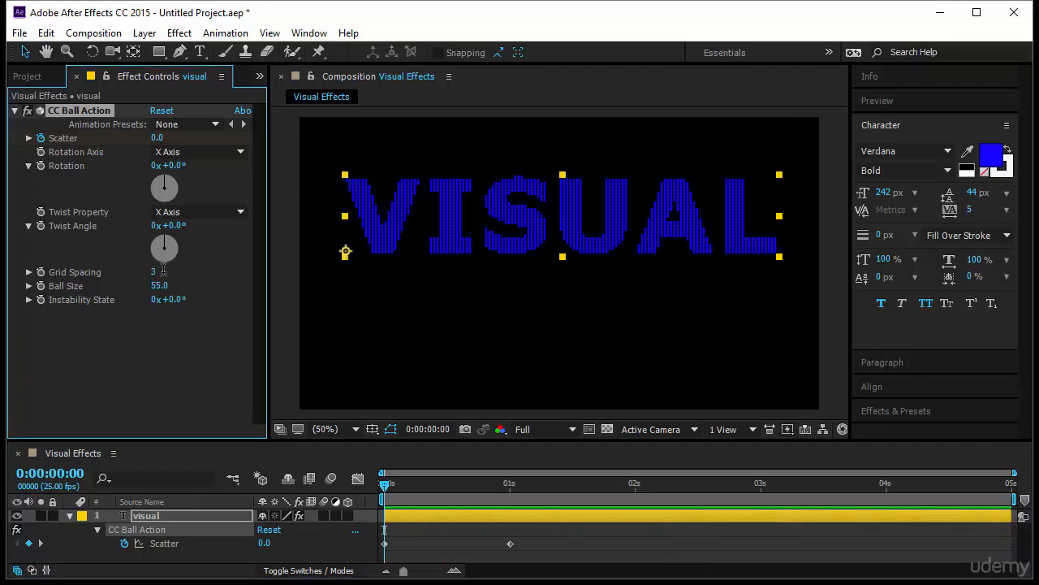
Bring the effects and presets library back into view.
click(915, 125)
click(872, 198)
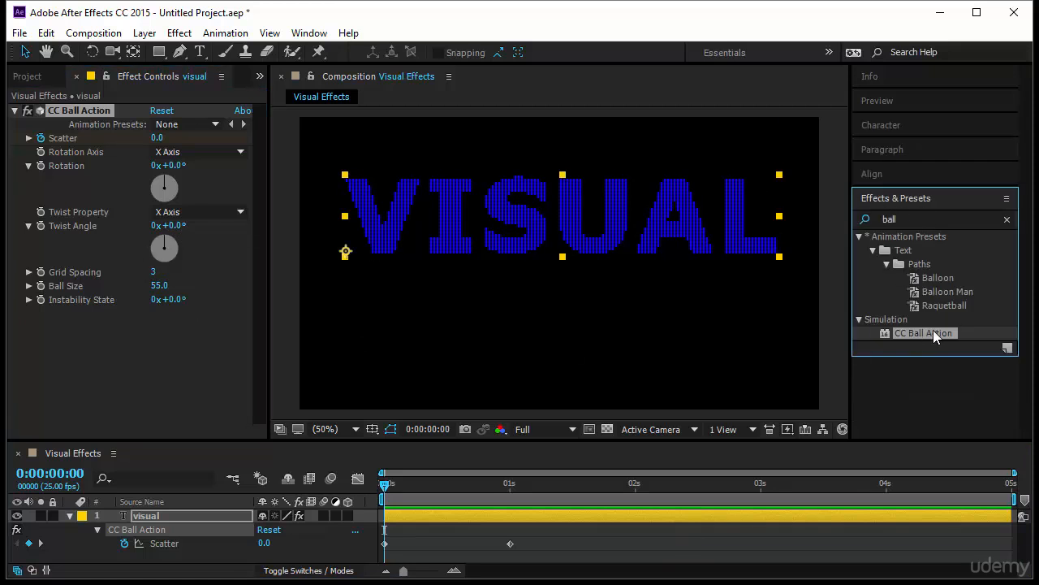